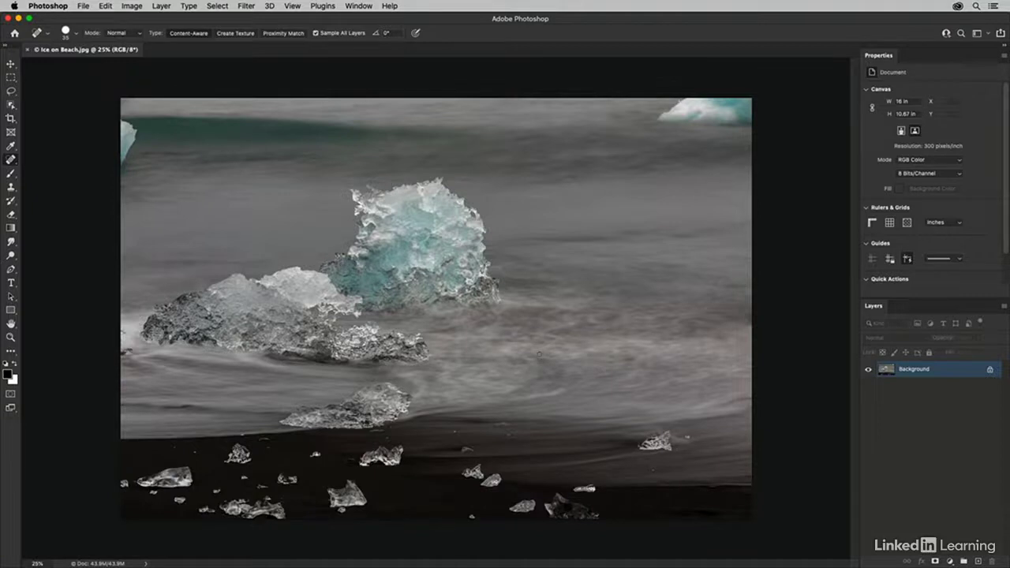
# - Add a new empty layer above the Background and name it retouch
pyautogui.rightClick(11, 160)
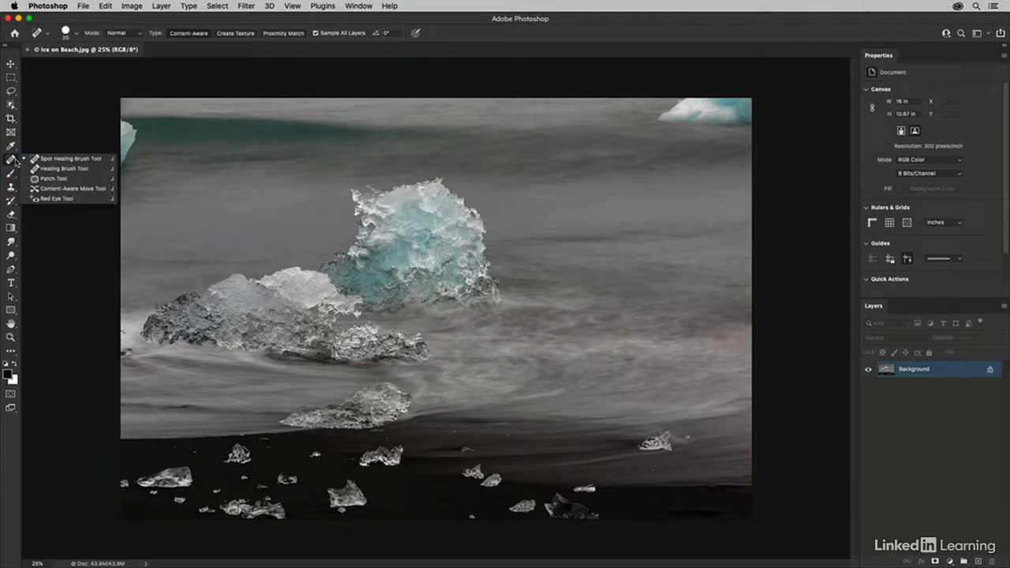
pyautogui.click(10, 161)
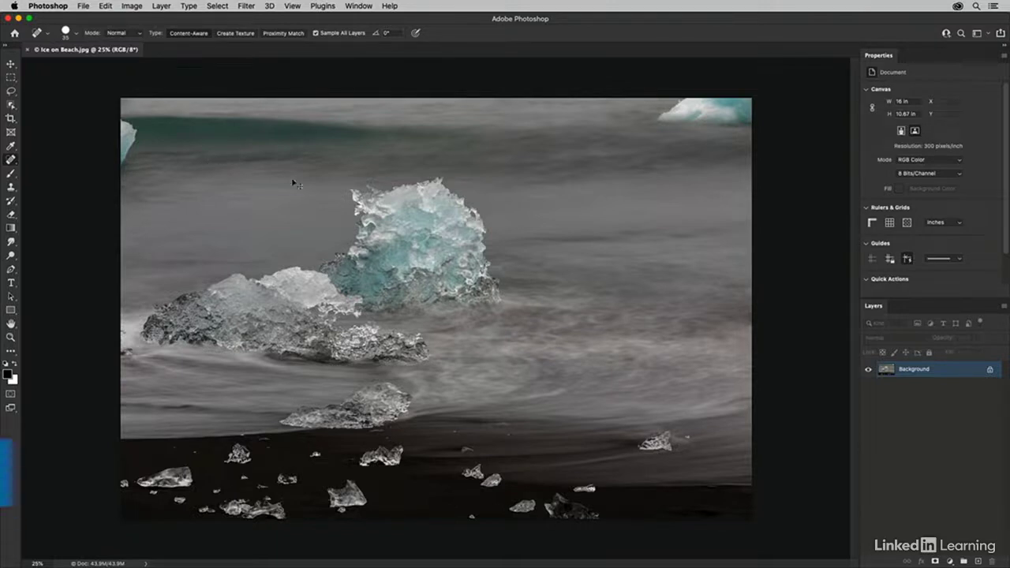
pyautogui.press('super+1')
pyautogui.moveTo(156, 389); pyautogui.dragTo(509, 229)
pyautogui.moveTo(127, 458); pyautogui.dragTo(694, 260)
pyautogui.moveTo(401, 391); pyautogui.dragTo(210, 146)
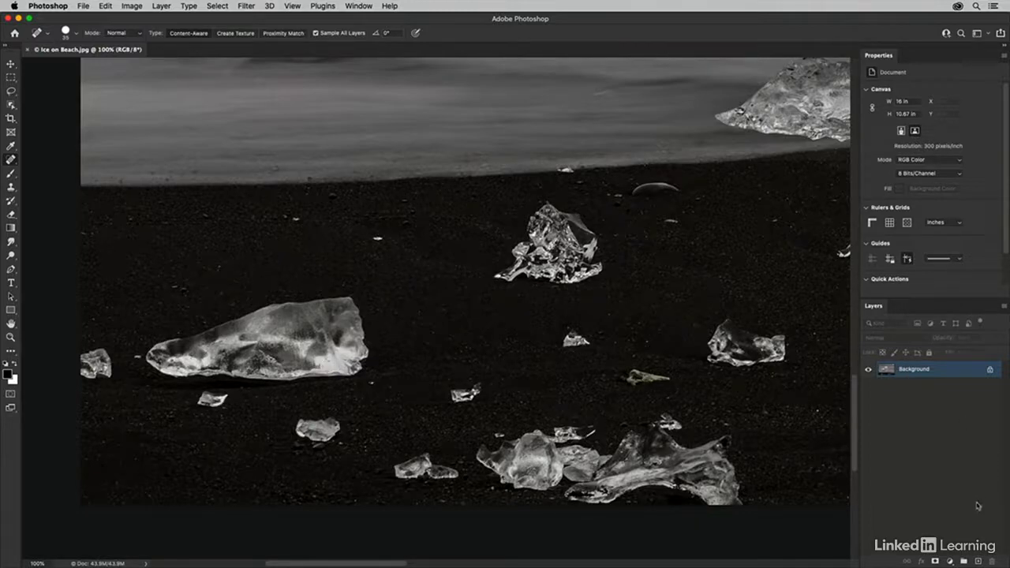
pyautogui.click(978, 560)
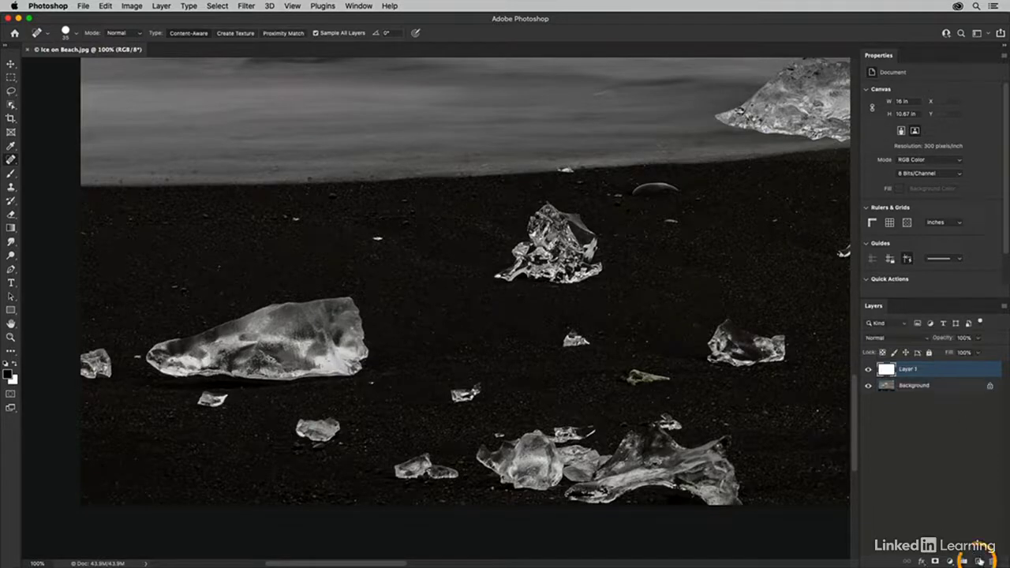
pyautogui.doubleClick(905, 371)
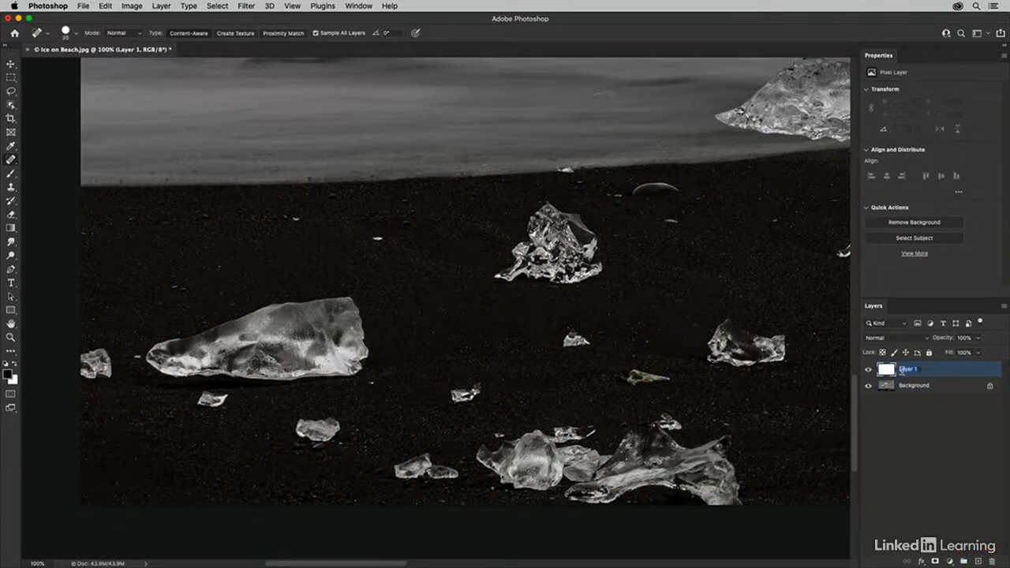
pyautogui.write('retouch')
pyautogui.press('Return')
# - Remove the small specks and chips around the ice pieces on the beach's left part with the Spot Healing Brush
pyautogui.click(134, 357)
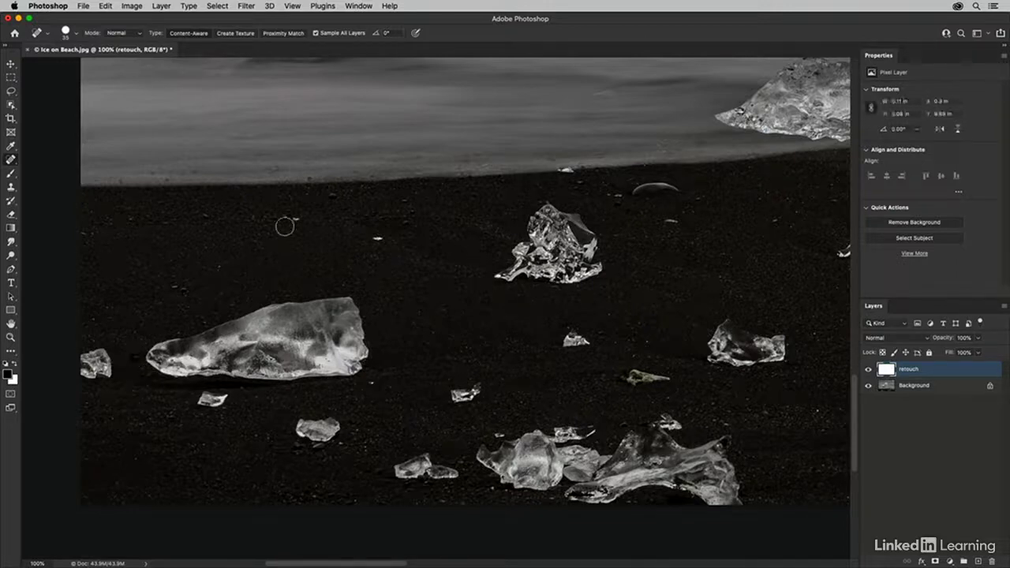
pyautogui.click(294, 219)
pyautogui.click(374, 383)
pyautogui.moveTo(453, 392)
pyautogui.mouseDown()
pyautogui.moveTo(480, 386)
pyautogui.moveTo(479, 399)
pyautogui.moveTo(462, 397)
pyautogui.moveTo(478, 394)
pyautogui.mouseUp()
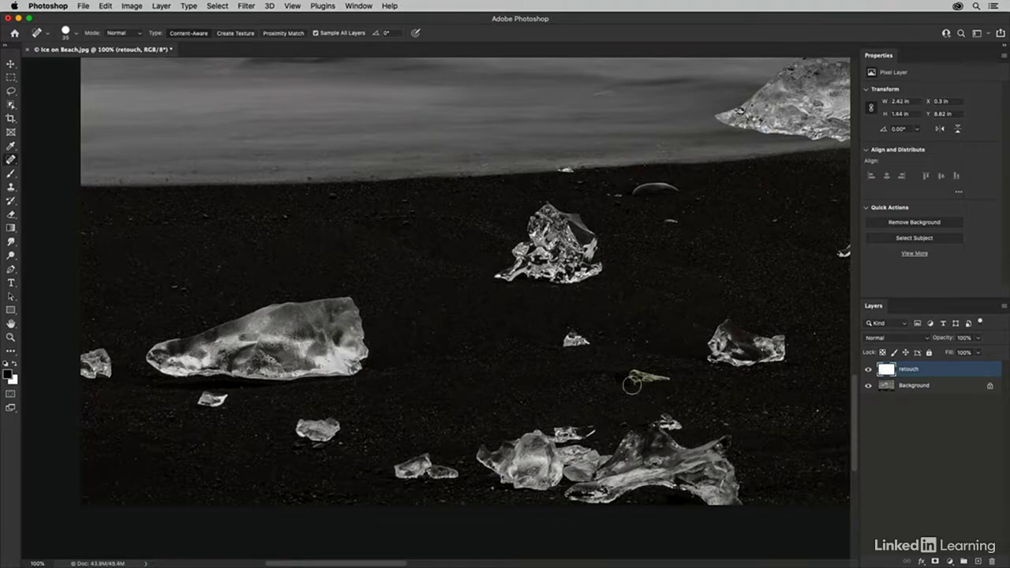
pyautogui.moveTo(631, 384)
pyautogui.mouseDown()
pyautogui.moveTo(671, 380)
pyautogui.moveTo(636, 382)
pyautogui.mouseUp()
pyautogui.moveTo(667, 221); pyautogui.dragTo(687, 211)
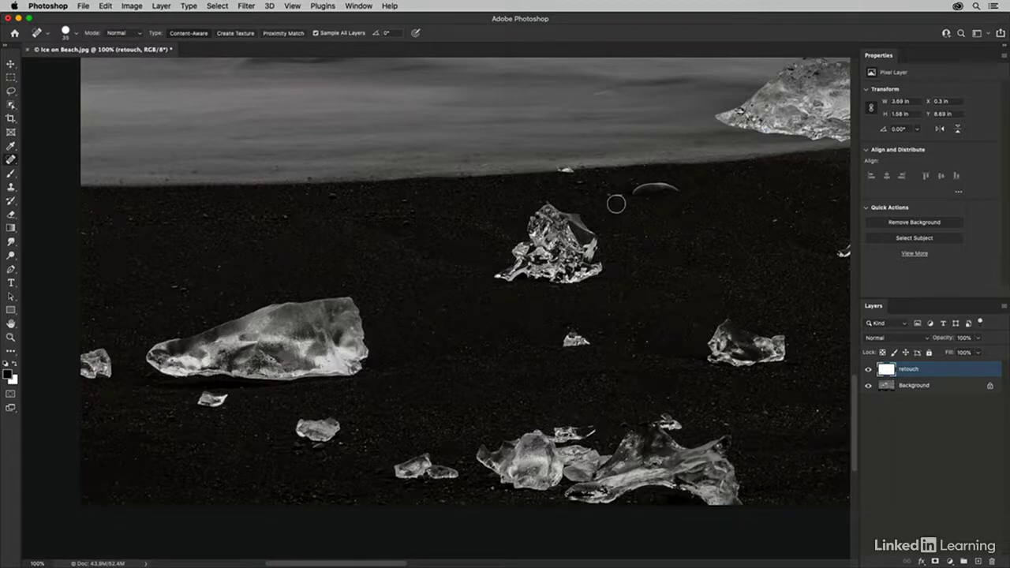
pyautogui.click(580, 184)
# - Spot-heal the specks and the thin curved streak on the middle of the beach, plus the white bits on the wet sand
pyautogui.hscroll(10, 592, 359)
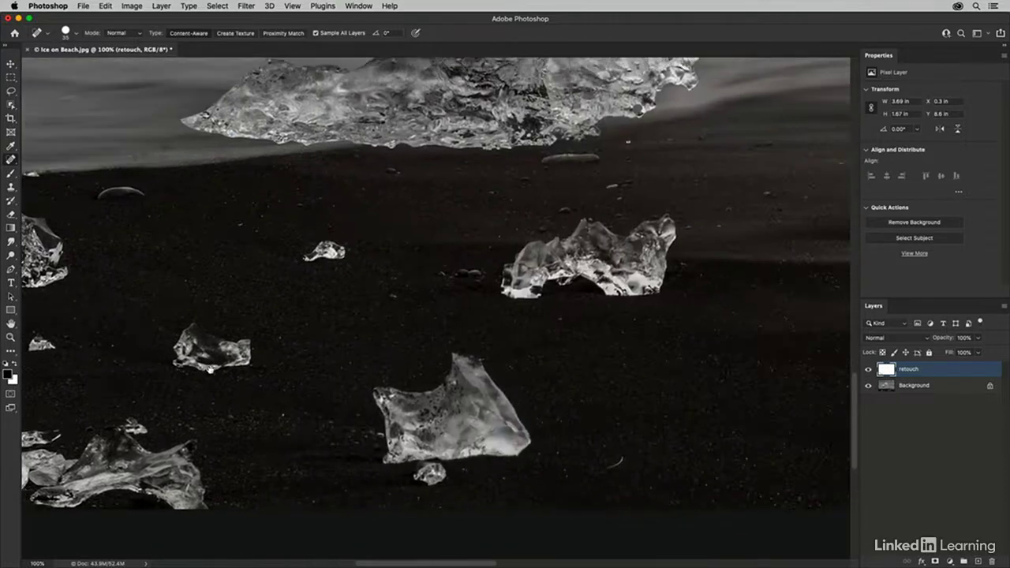
pyautogui.click(393, 298)
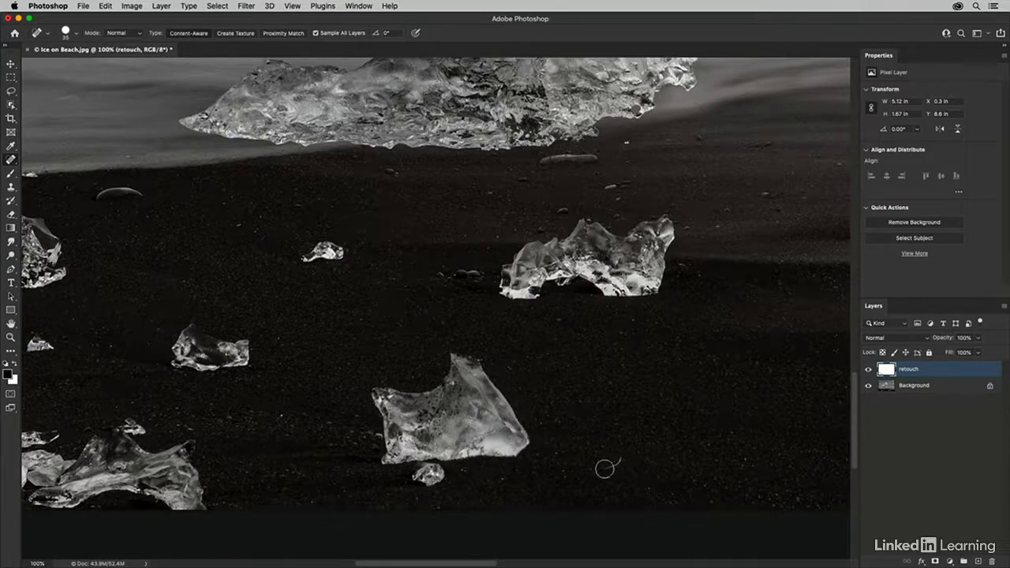
pyautogui.click(624, 446)
pyautogui.hscroll(10, 681, 228)
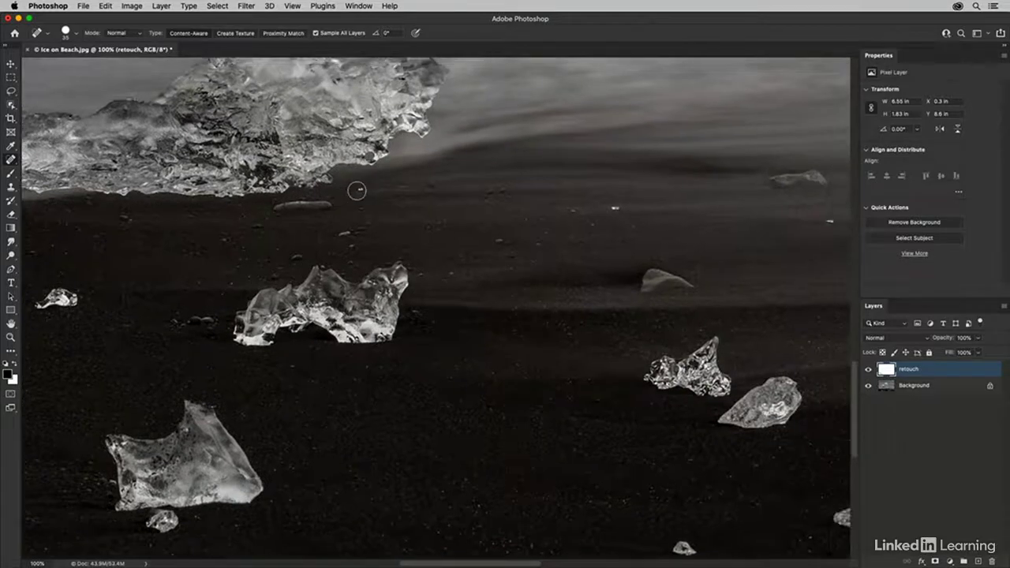
pyautogui.click(356, 190)
pyautogui.hscroll(6, 692, 212)
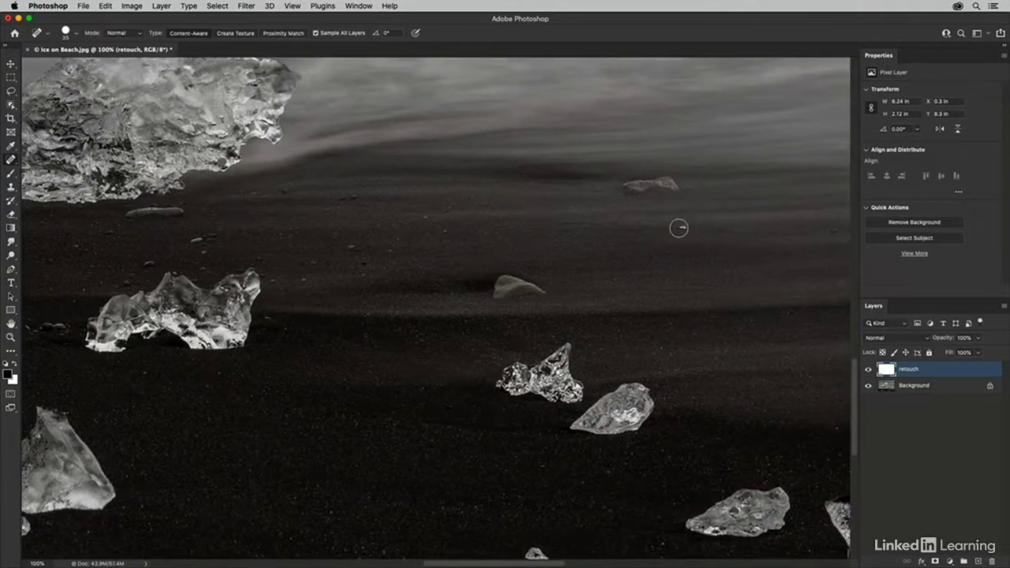
pyautogui.click(680, 228)
# - Spot-heal the small ice chip at the photo's bottom edge and the remaining blemish on the wet sand farther right
pyautogui.moveTo(757, 353); pyautogui.dragTo(592, 269)
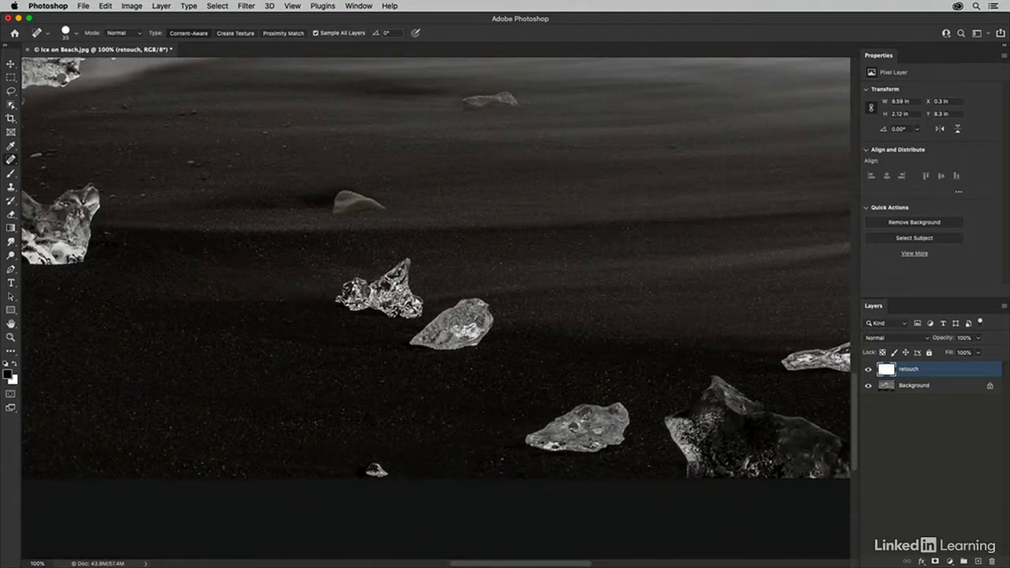
pyautogui.click(375, 470)
pyautogui.moveTo(631, 332); pyautogui.dragTo(221, 370)
pyautogui.click(681, 320)
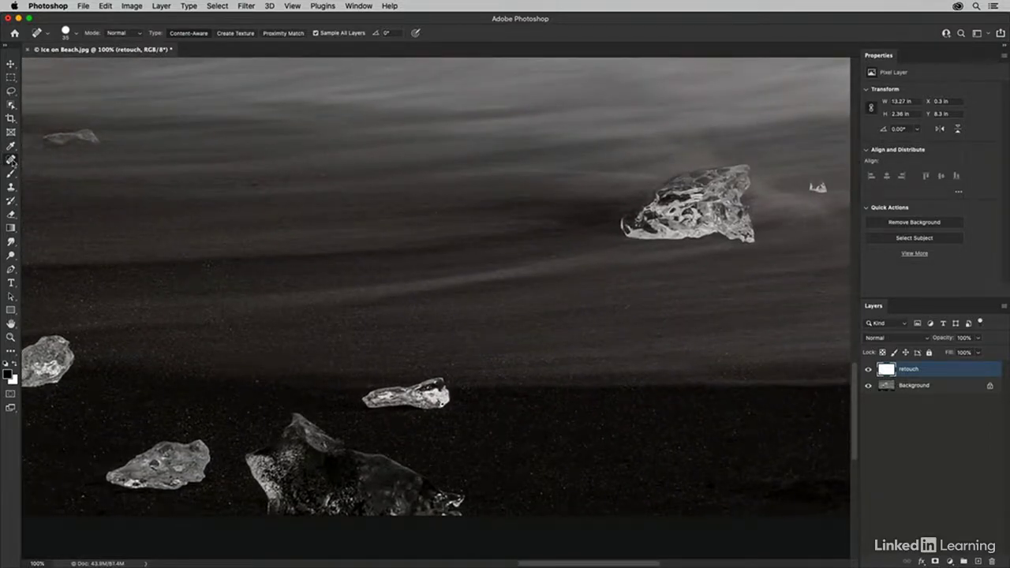
# - Remove the tiny ice chip right of the lone ice chunk with the Healing Brush, sampling All Layers with Aligned off
pyautogui.click(11, 159)
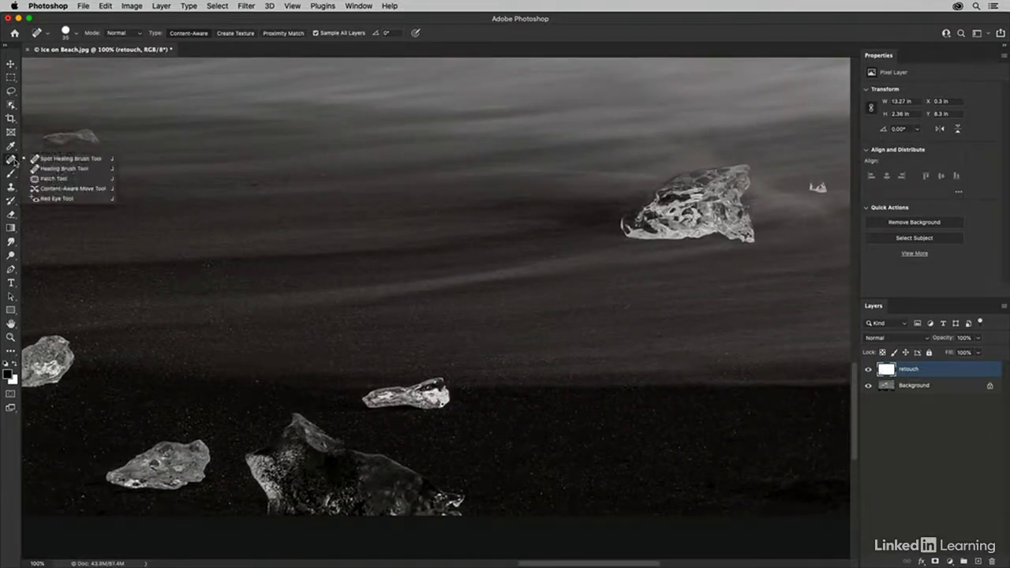
pyautogui.click(62, 169)
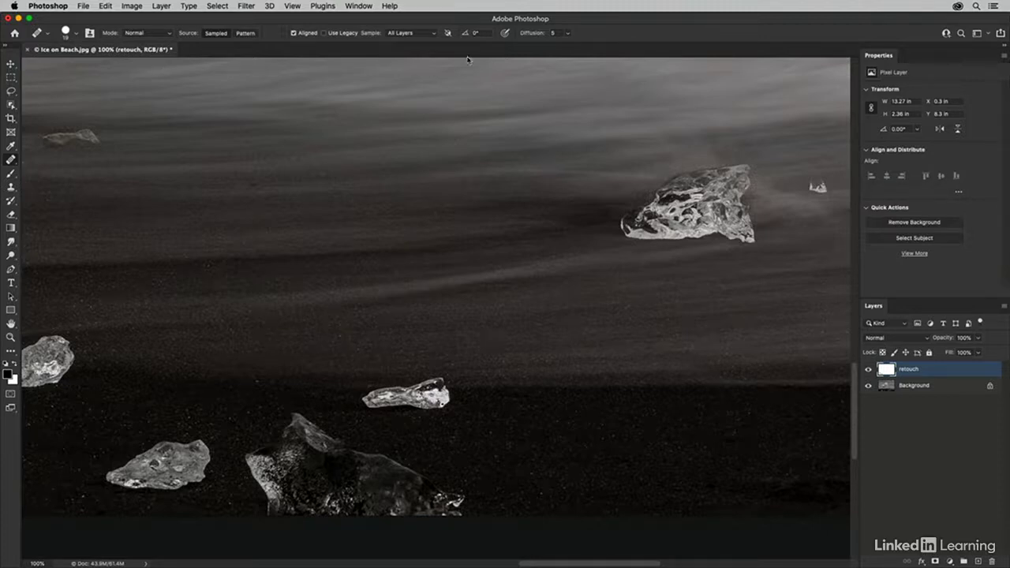
pyautogui.click(422, 36)
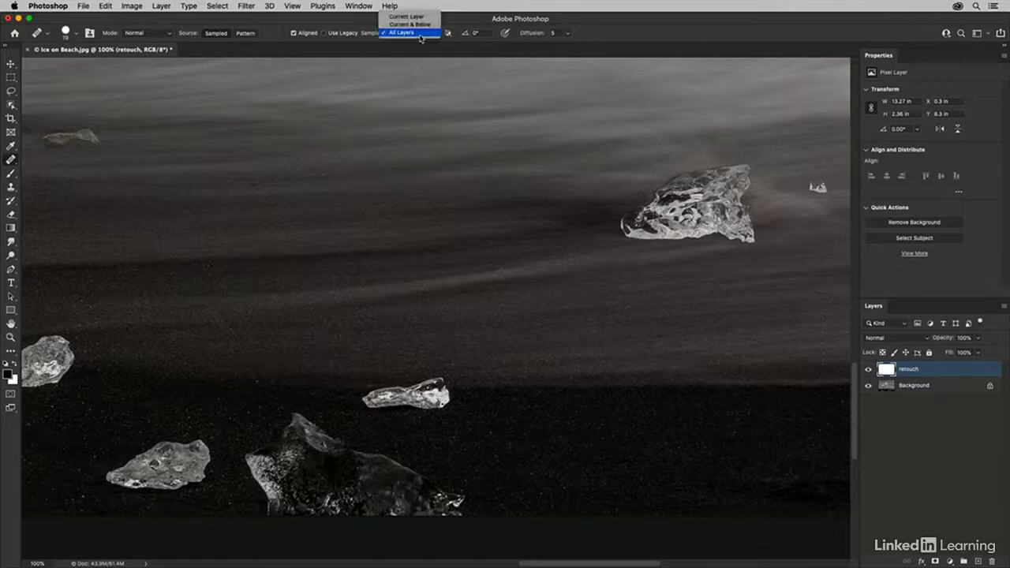
pyautogui.click(413, 33)
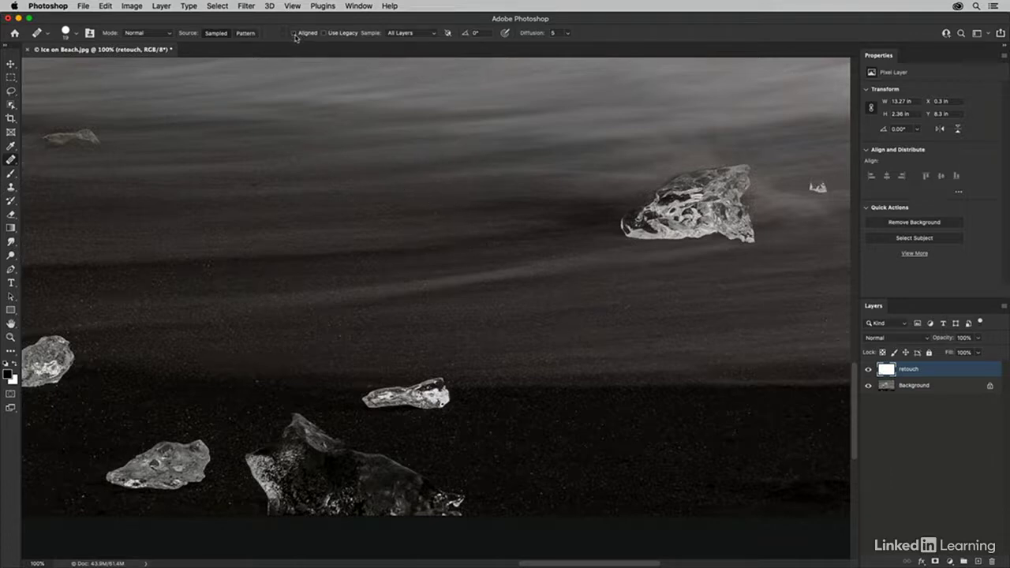
pyautogui.moveTo(680, 263); pyautogui.dragTo(351, 298)
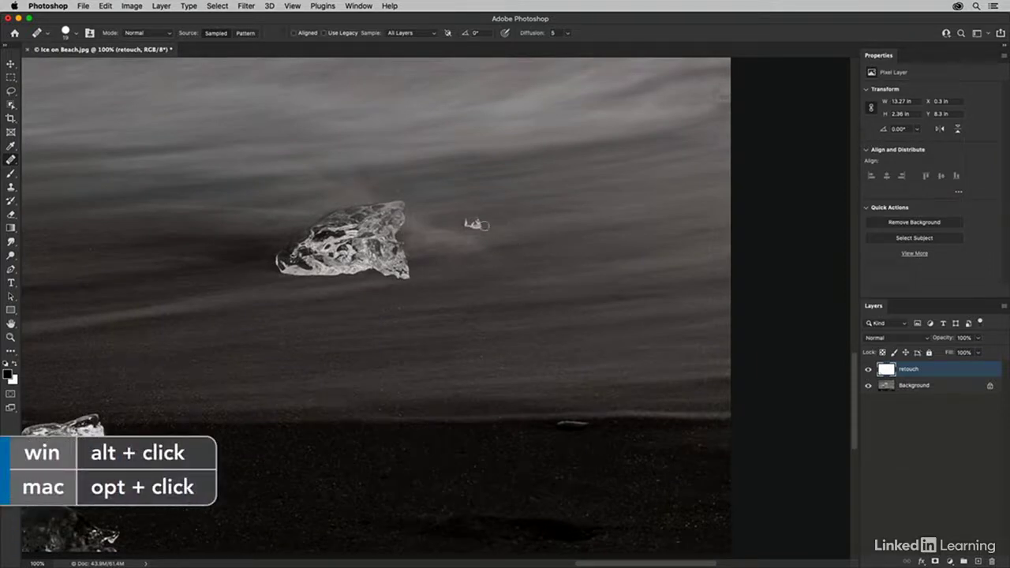
pyautogui.moveTo(482, 226)
pyautogui.mouseDown()
pyautogui.moveTo(469, 225)
pyautogui.moveTo(478, 226)
pyautogui.mouseUp()
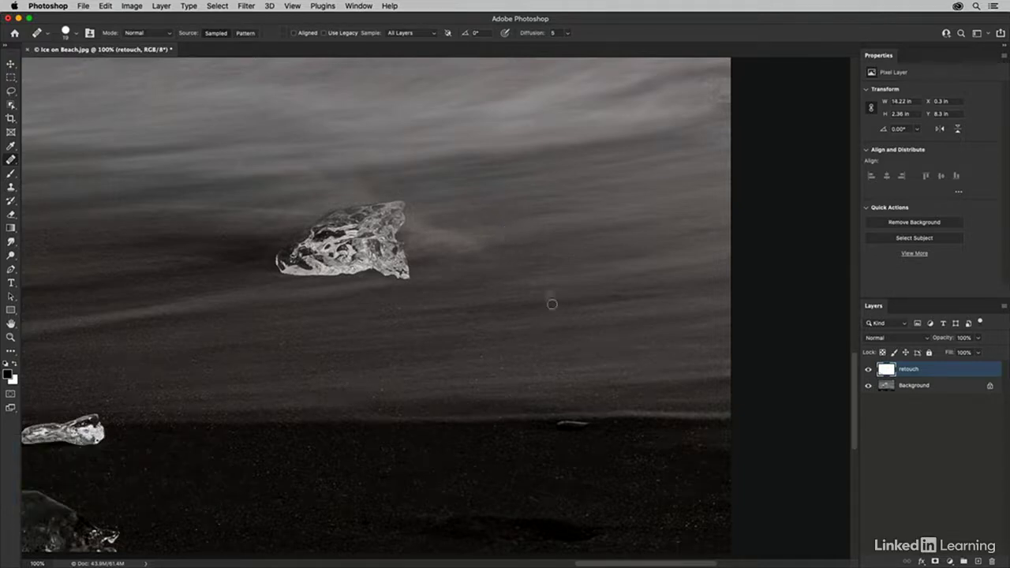
pyautogui.click(329, 446)
pyautogui.moveTo(541, 427)
pyautogui.mouseDown()
pyautogui.moveTo(590, 424)
pyautogui.moveTo(544, 430)
pyautogui.moveTo(585, 430)
pyautogui.moveTo(553, 433)
pyautogui.mouseUp()
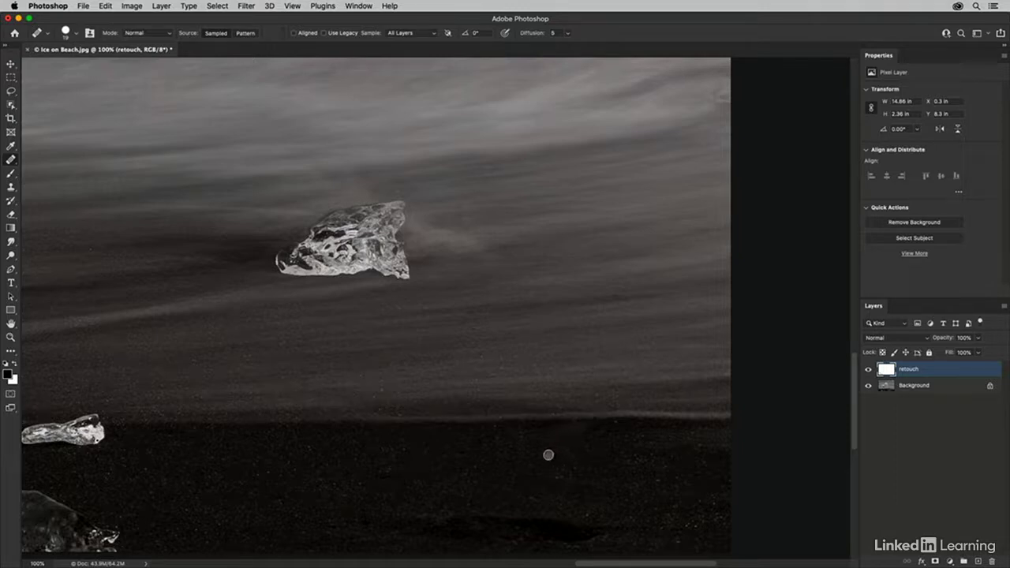
pyautogui.press('super+z')
# - Heal the pale sliver along the dark sand's upper edge, using clean sand to its right as the source
pyautogui.keyDown('alt'); pyautogui.click(633, 448); pyautogui.keyUp('alt')
pyautogui.moveTo(592, 426)
pyautogui.mouseDown()
pyautogui.moveTo(544, 426)
pyautogui.moveTo(588, 425)
pyautogui.moveTo(533, 434)
pyautogui.mouseUp()
# - With Aligned on, heal away the small ice chip left of the arched ice and the speck below the large iceberg's right end
pyautogui.moveTo(204, 419); pyautogui.dragTo(712, 376)
pyautogui.moveTo(331, 419); pyautogui.dragTo(570, 414)
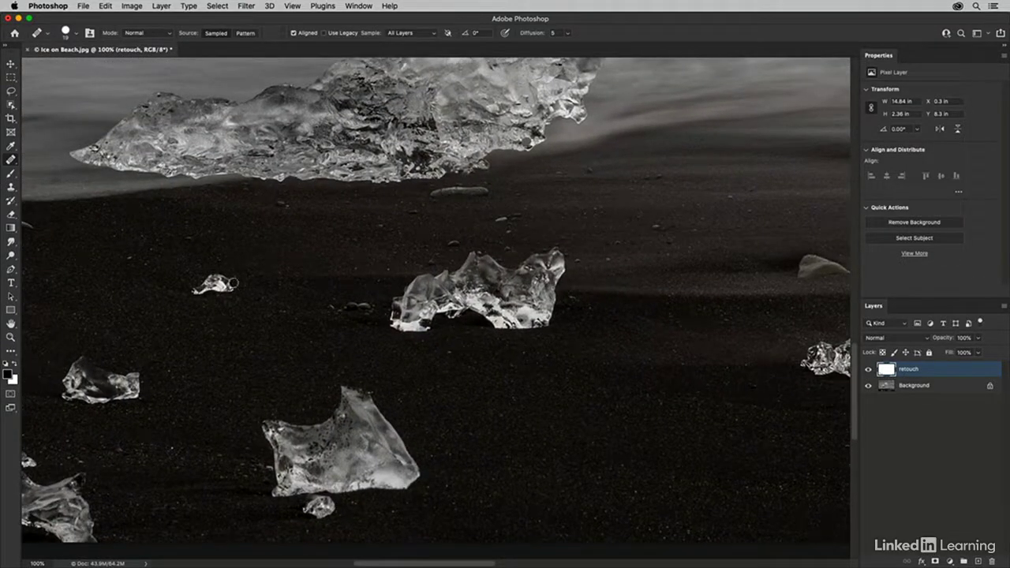
pyautogui.moveTo(233, 283)
pyautogui.mouseDown()
pyautogui.moveTo(211, 277)
pyautogui.moveTo(203, 295)
pyautogui.moveTo(221, 276)
pyautogui.moveTo(238, 283)
pyautogui.moveTo(229, 282)
pyautogui.mouseUp()
pyautogui.moveTo(588, 172); pyautogui.dragTo(594, 171)
# - Switch to the Patch tool and keep its Patch mode on Content-Aware
pyautogui.moveTo(12, 159); pyautogui.dragTo(52, 181)
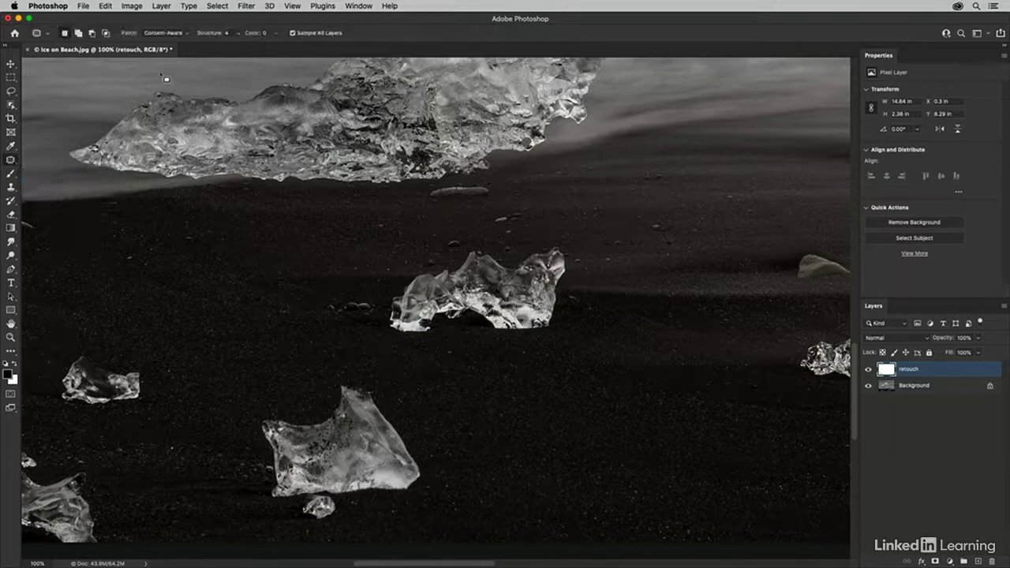
pyautogui.click(174, 34)
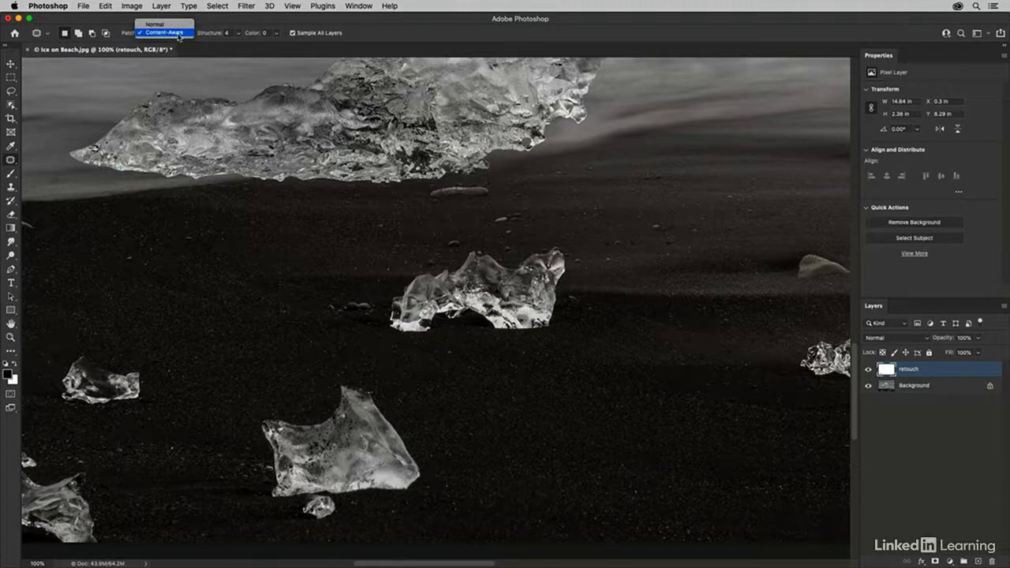
pyautogui.click(182, 33)
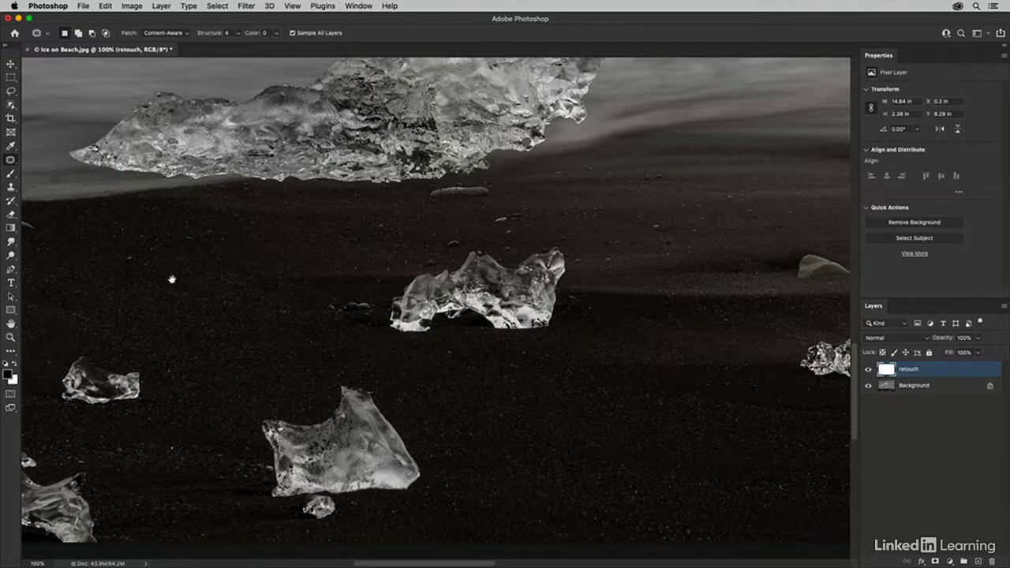
# - Patch out the two ice fragments in the water at the photo's left edge with clean water
pyautogui.moveTo(171, 279); pyautogui.dragTo(787, 365)
pyautogui.moveTo(406, 196); pyautogui.dragTo(385, 474)
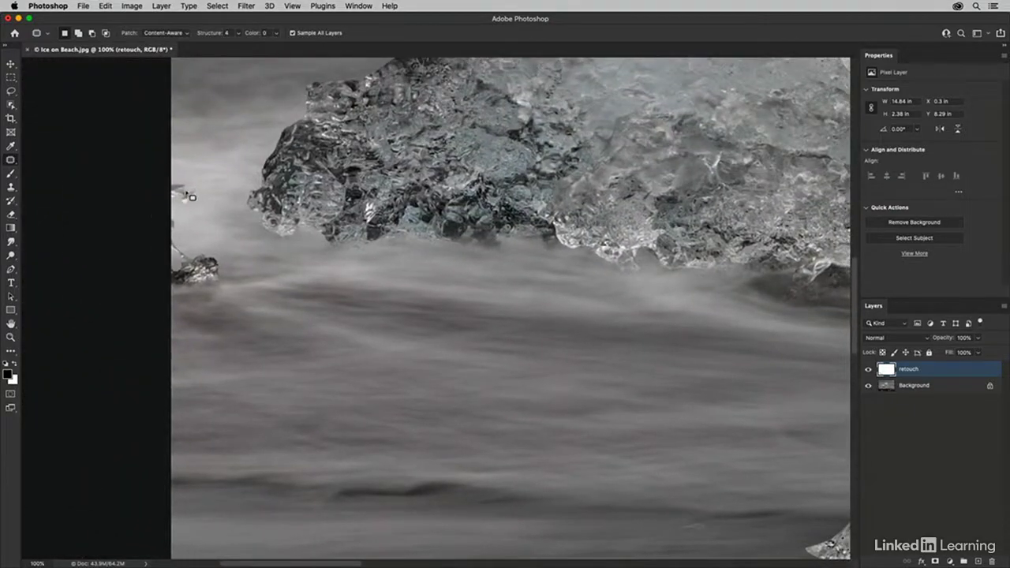
pyautogui.moveTo(170, 186)
pyautogui.mouseDown()
pyautogui.moveTo(204, 194)
pyautogui.moveTo(195, 206)
pyautogui.moveTo(167, 207)
pyautogui.moveTo(234, 232)
pyautogui.mouseUp()
pyautogui.press('super+d')
pyautogui.moveTo(166, 228)
pyautogui.mouseDown()
pyautogui.moveTo(190, 227)
pyautogui.moveTo(177, 230)
pyautogui.moveTo(213, 221)
pyautogui.moveTo(207, 235)
pyautogui.moveTo(175, 243)
pyautogui.moveTo(219, 256)
pyautogui.moveTo(221, 288)
pyautogui.moveTo(160, 291)
pyautogui.moveTo(171, 237)
pyautogui.mouseUp()
pyautogui.moveTo(207, 271); pyautogui.dragTo(270, 295)
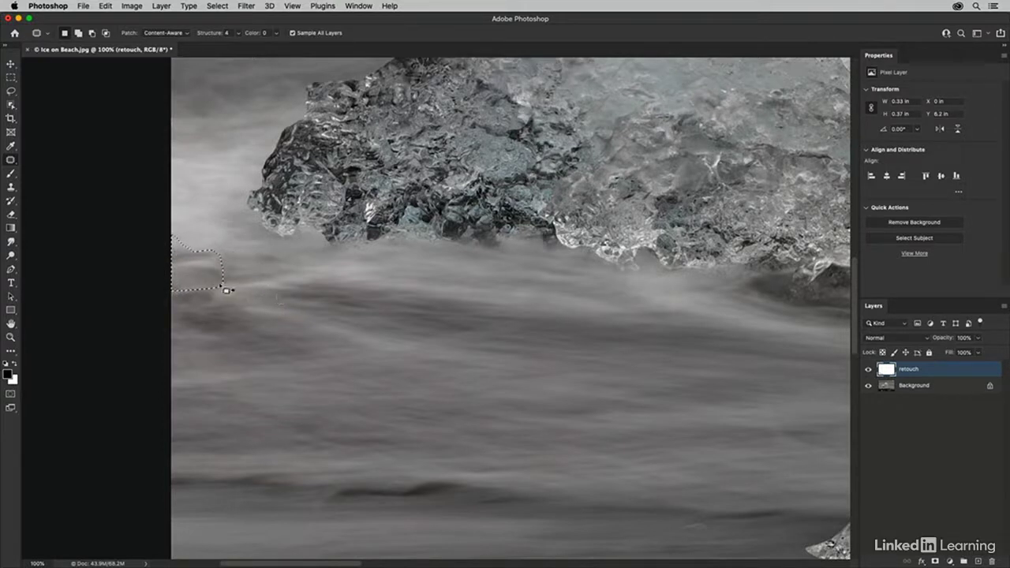
# - Set the active patch's Structure to 1 and hide the selection edges
pyautogui.click(237, 38)
pyautogui.moveTo(239, 47); pyautogui.dragTo(206, 51)
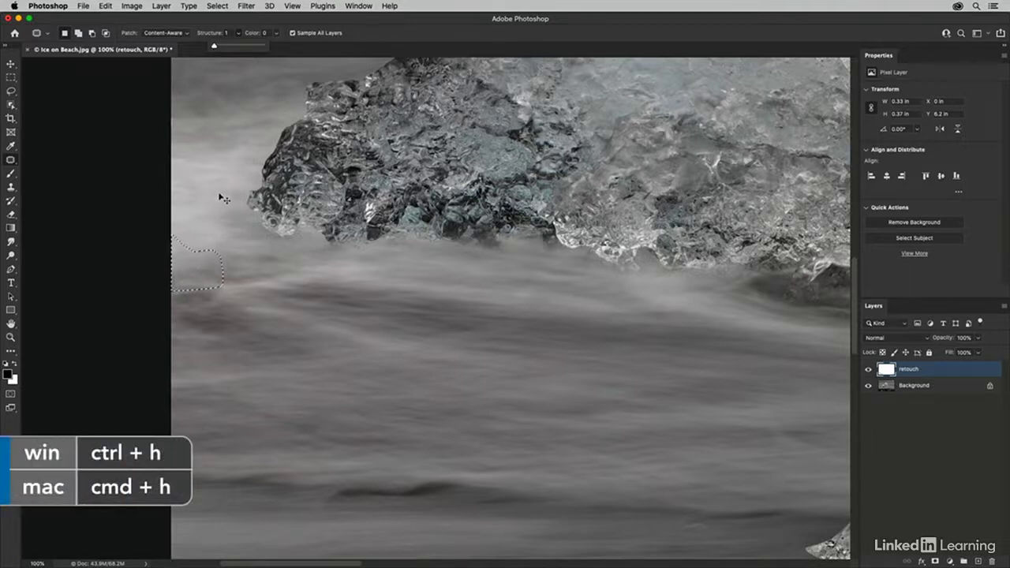
pyautogui.press('super+h')
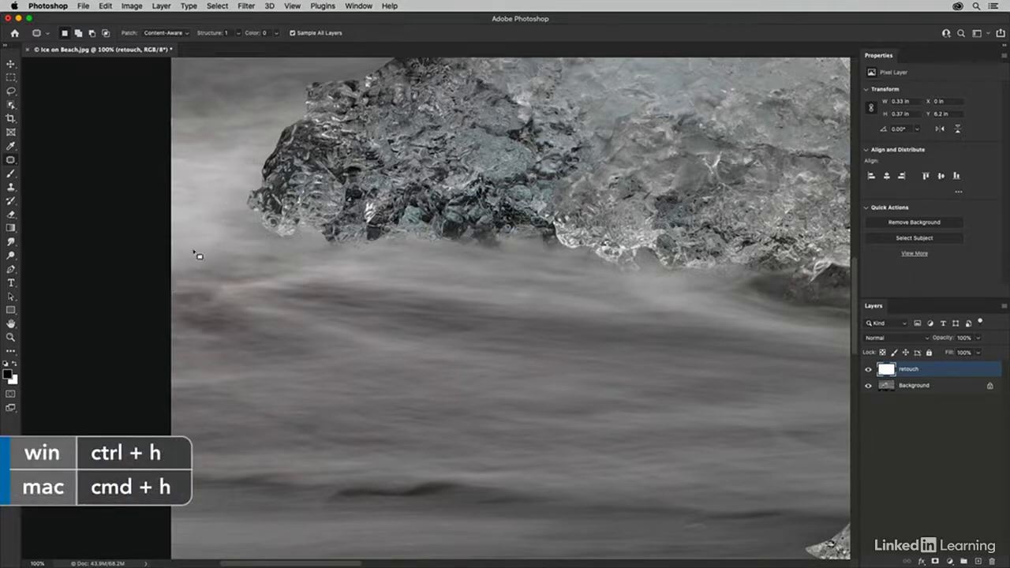
# - Try other Structure and Color settings on the active patch
pyautogui.click(239, 33)
pyautogui.moveTo(234, 45)
pyautogui.mouseDown()
pyautogui.moveTo(329, 52)
pyautogui.moveTo(252, 52)
pyautogui.mouseUp()
pyautogui.click(275, 34)
pyautogui.click(290, 28)
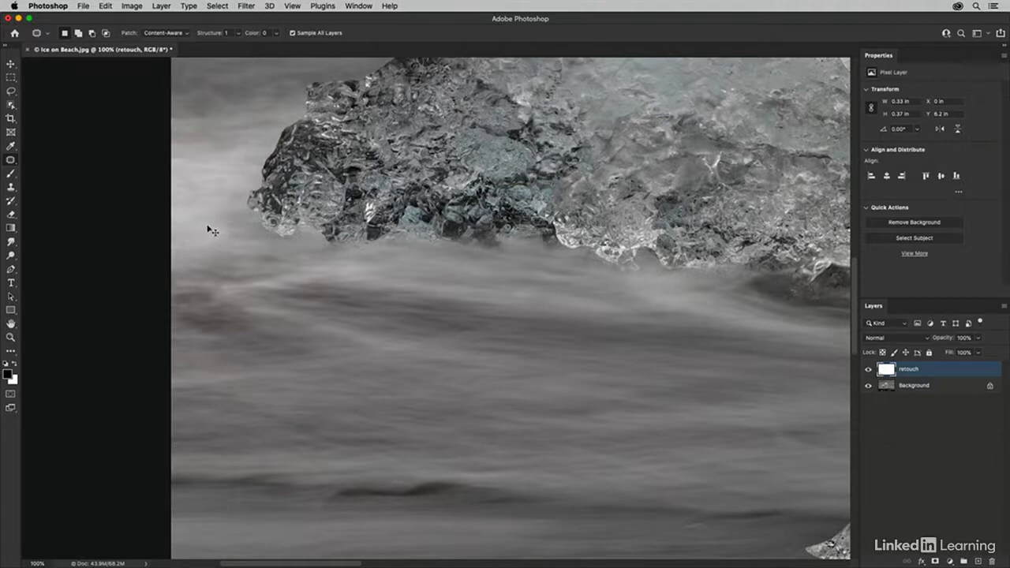
# - Toggle the selection edges back on and patch away the ice chip cut off by the beach's left edge
pyautogui.press('super+h')
pyautogui.scroll(-10, 396, 419)
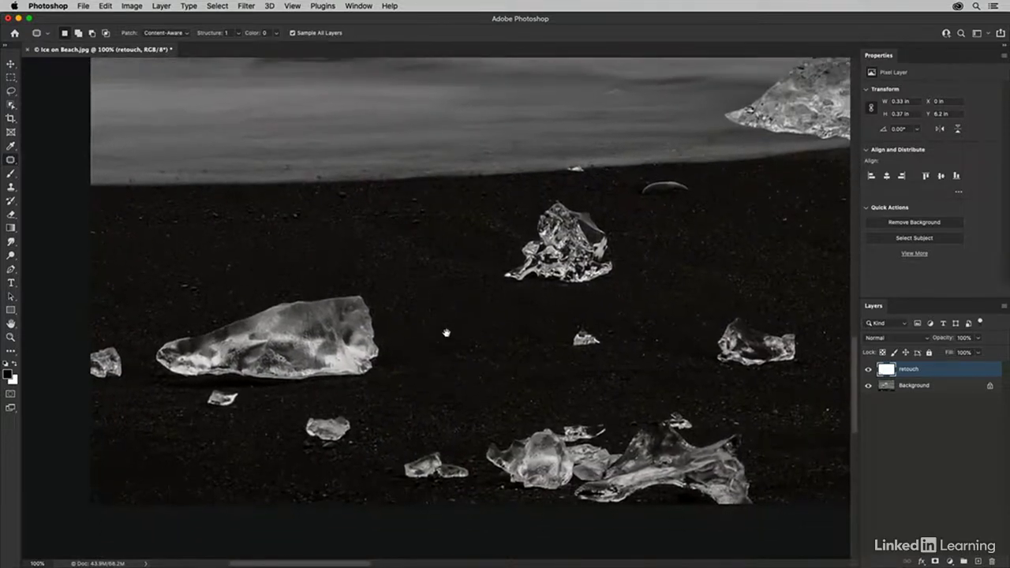
pyautogui.hscroll(-5, 445, 333)
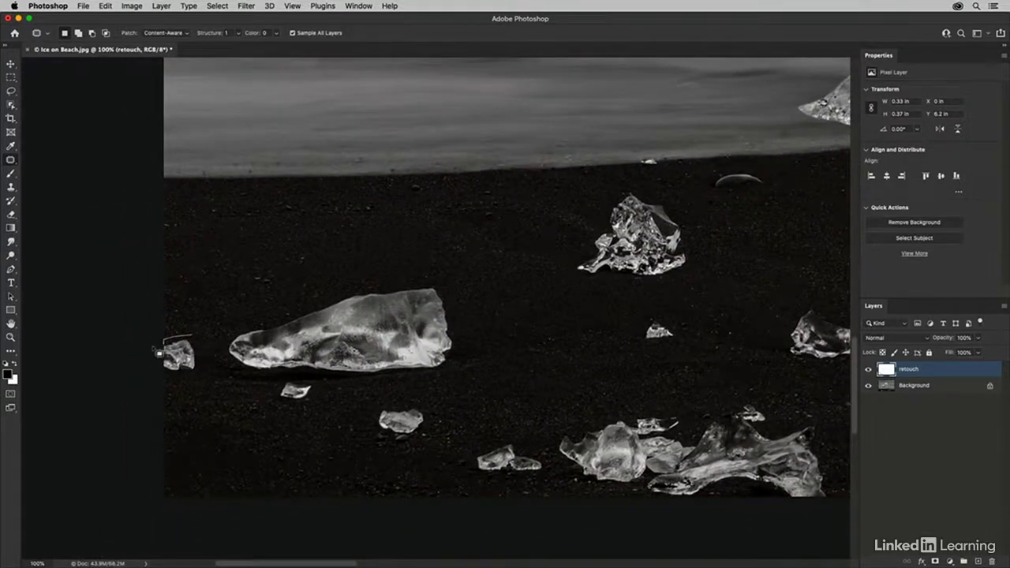
pyautogui.moveTo(158, 354)
pyautogui.mouseDown()
pyautogui.moveTo(164, 381)
pyautogui.moveTo(207, 381)
pyautogui.moveTo(203, 348)
pyautogui.moveTo(187, 344)
pyautogui.moveTo(190, 310)
pyautogui.mouseUp()
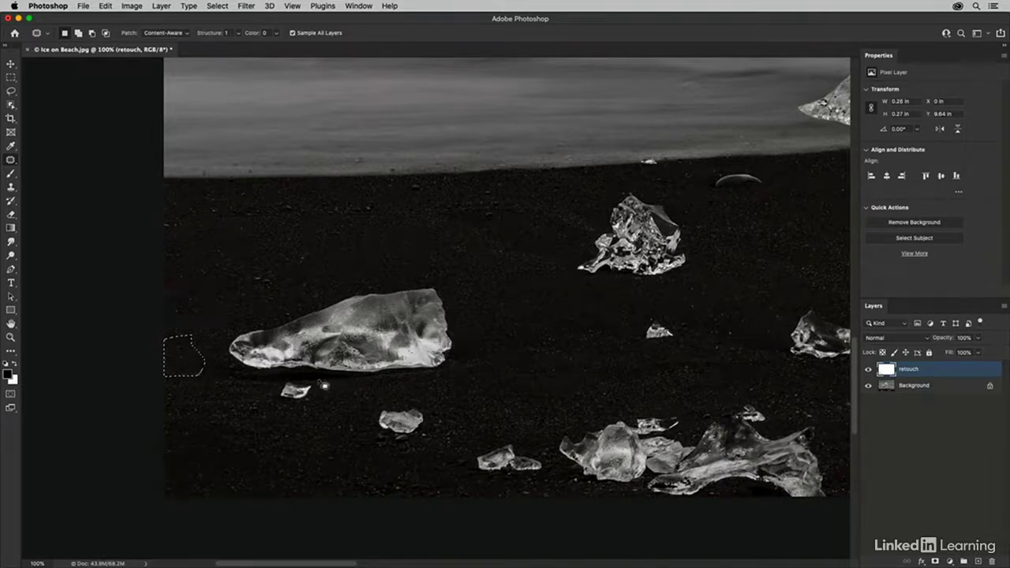
# - Patch out the small ice chip below the large ice block, clean up its remnant, and clear the selection
pyautogui.moveTo(317, 384)
pyautogui.mouseDown()
pyautogui.moveTo(283, 393)
pyautogui.moveTo(284, 404)
pyautogui.moveTo(320, 398)
pyautogui.moveTo(299, 415)
pyautogui.mouseUp()
pyautogui.hotkey('ctrl', 'd')
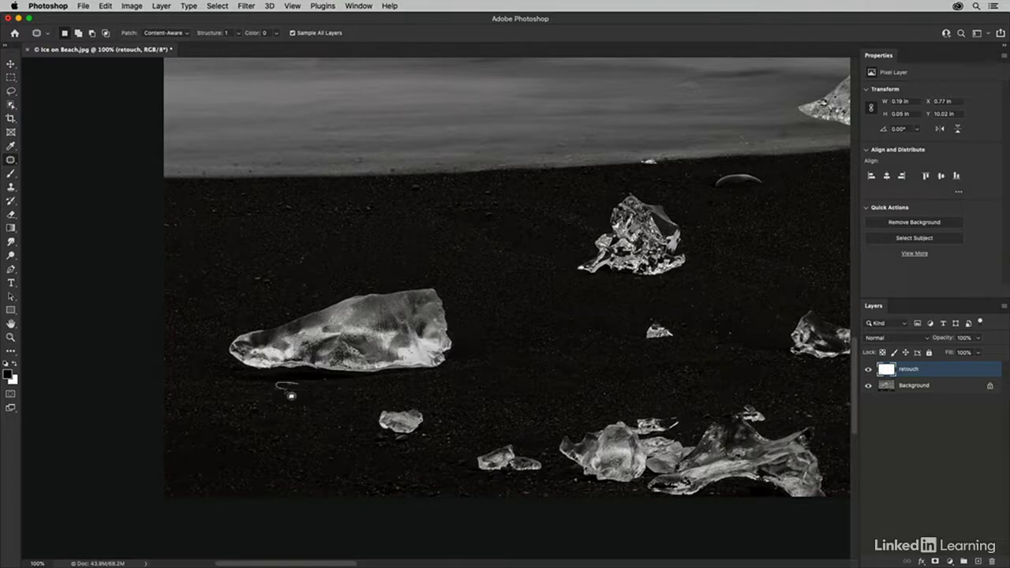
pyautogui.moveTo(268, 391); pyautogui.dragTo(256, 398)
pyautogui.press('super+d')
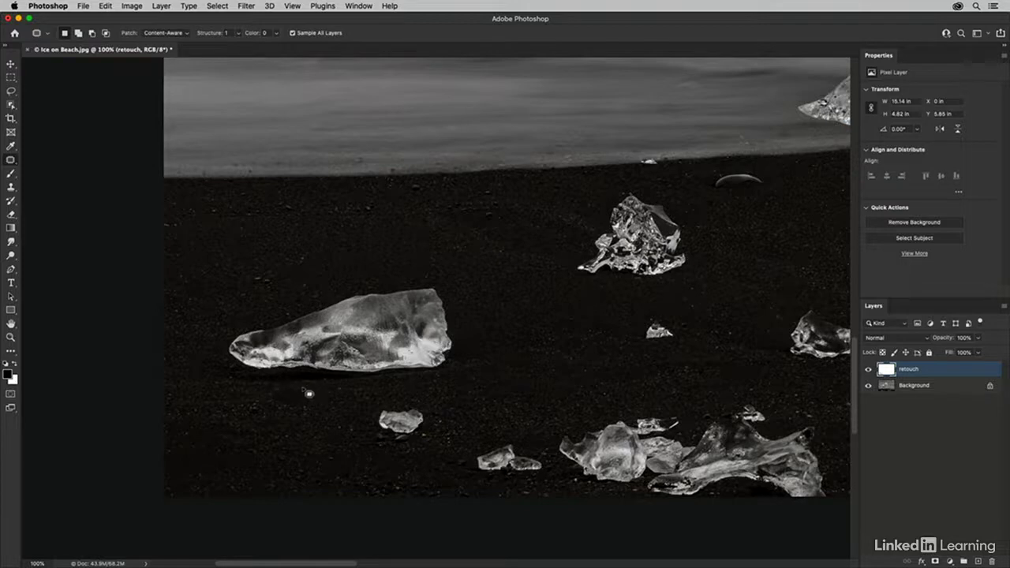
# - Patch the sand below the large ice block and the small ice chip above the ice cluster, clearing the selection after each
pyautogui.moveTo(307, 388)
pyautogui.mouseDown()
pyautogui.moveTo(265, 398)
pyautogui.moveTo(308, 414)
pyautogui.moveTo(322, 408)
pyautogui.moveTo(304, 394)
pyautogui.moveTo(306, 409)
pyautogui.moveTo(355, 400)
pyautogui.mouseUp()
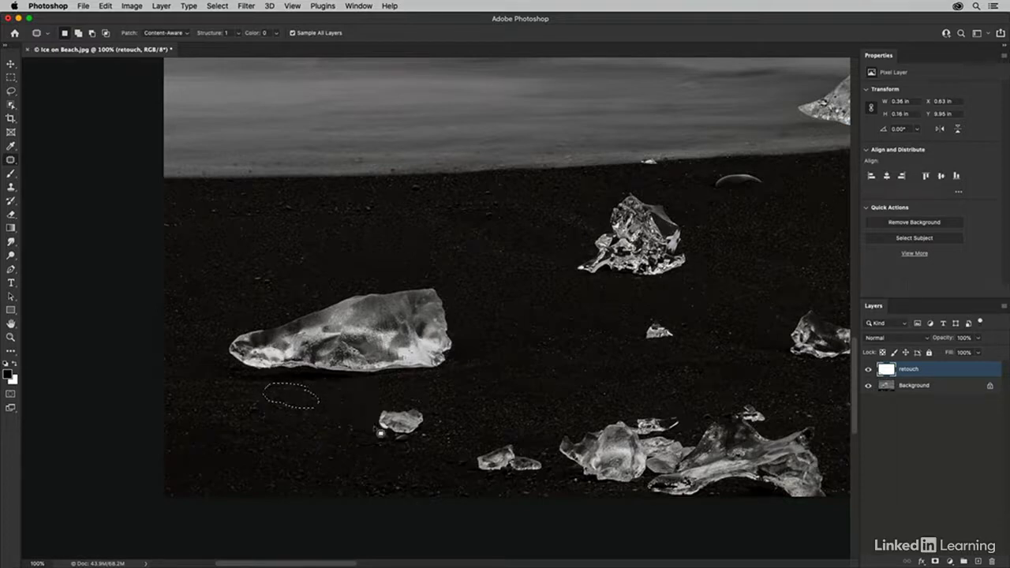
pyautogui.press('super+d')
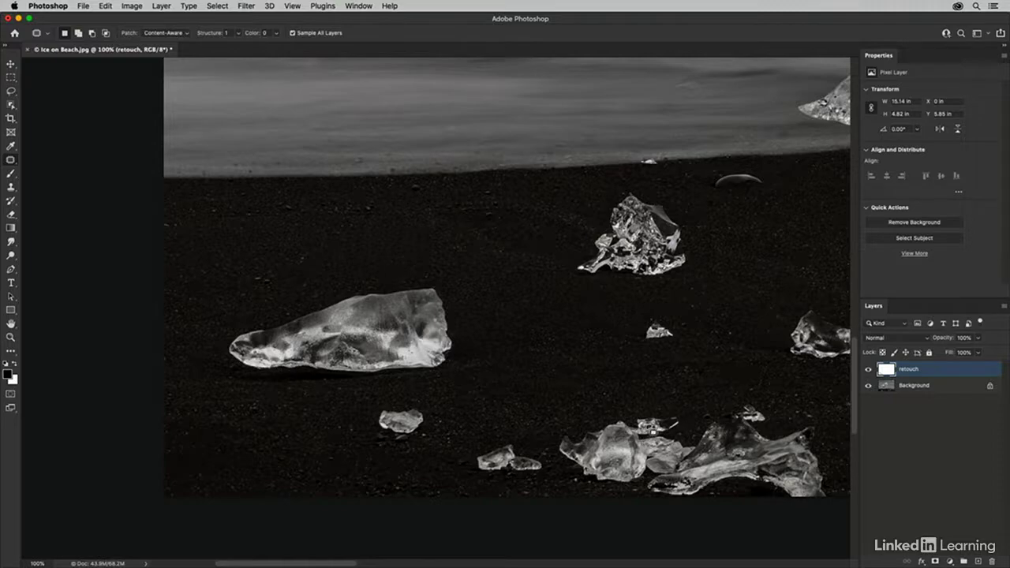
pyautogui.moveTo(654, 419)
pyautogui.mouseDown()
pyautogui.moveTo(628, 416)
pyautogui.moveTo(632, 432)
pyautogui.moveTo(686, 433)
pyautogui.moveTo(672, 416)
pyautogui.moveTo(597, 407)
pyautogui.mouseUp()
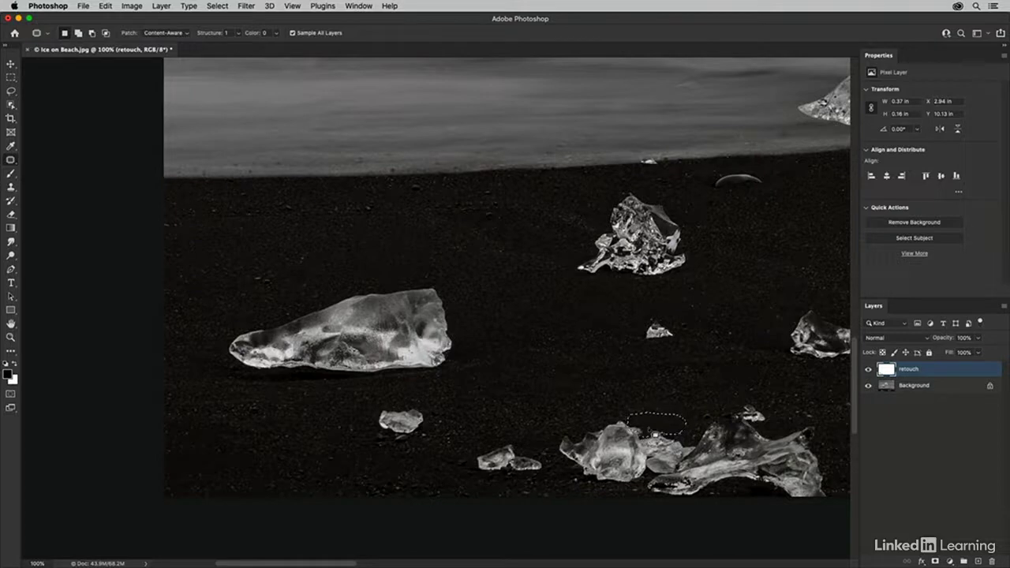
pyautogui.click(649, 408)
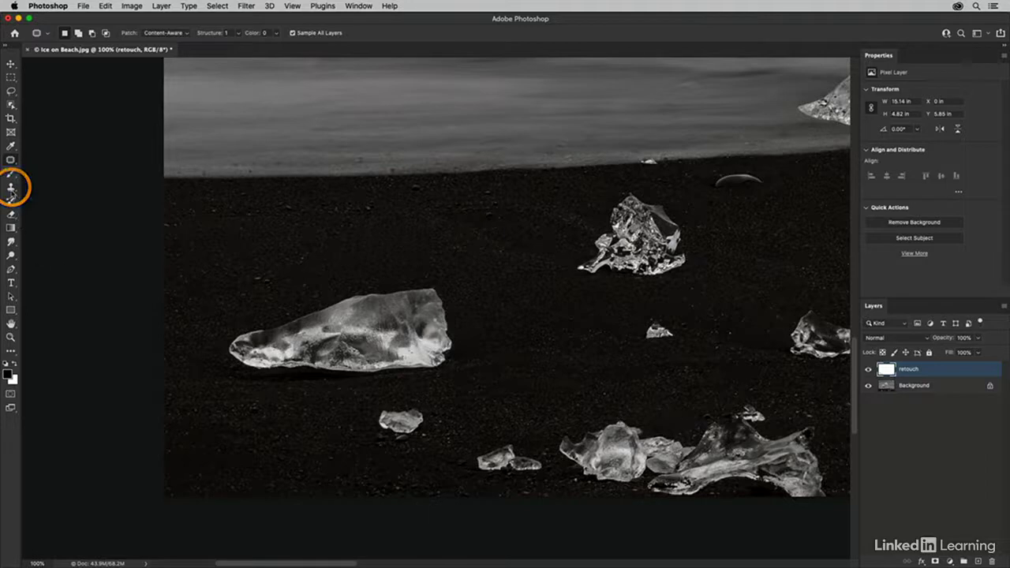
# - Use the Clone Stamp tool to cover the pair of small ice chips beside the ice cluster with sand
pyautogui.click(11, 187)
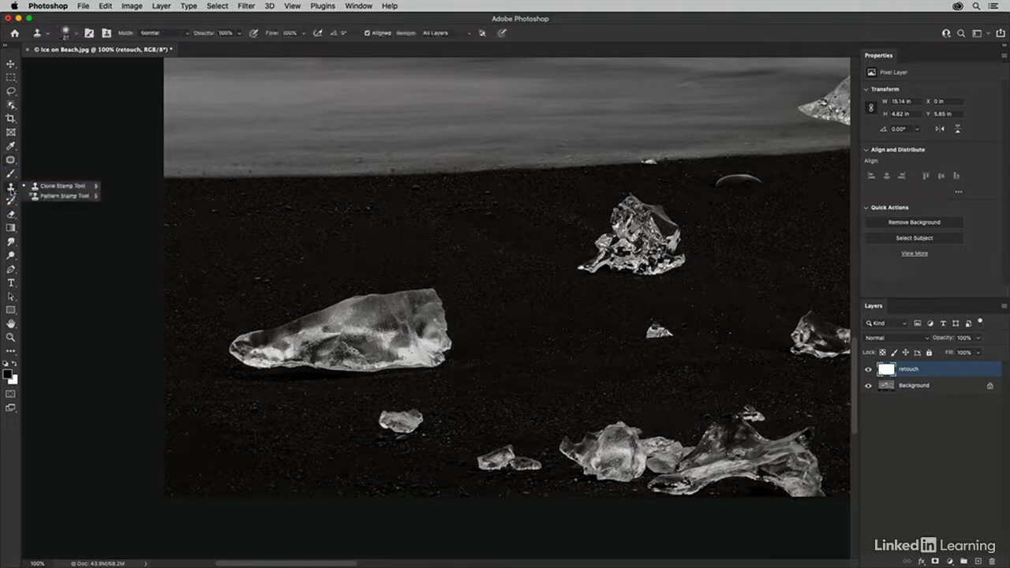
pyautogui.click(48, 187)
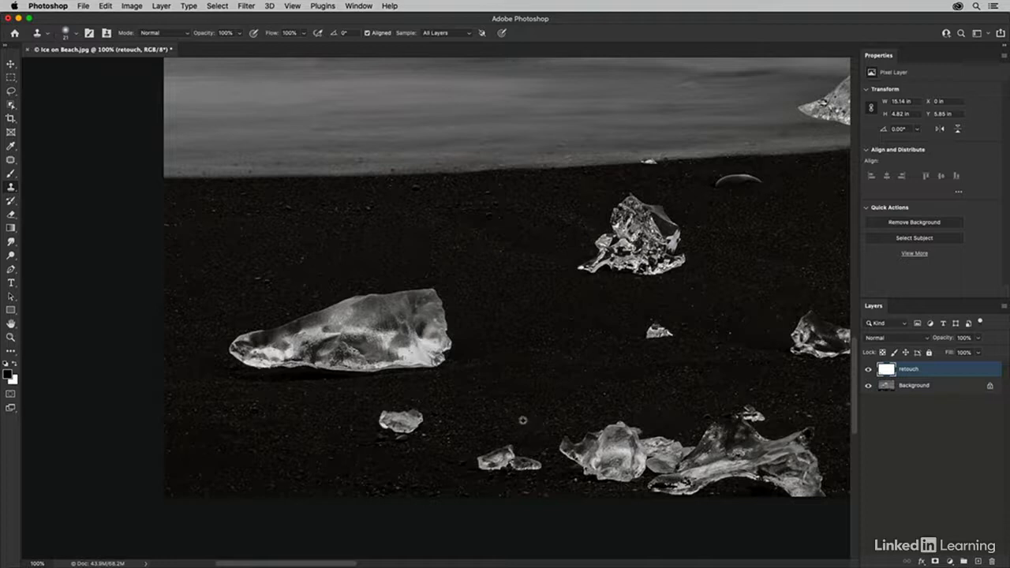
pyautogui.moveTo(540, 419)
pyautogui.mouseDown()
pyautogui.moveTo(508, 451)
pyautogui.moveTo(519, 452)
pyautogui.moveTo(476, 460)
pyautogui.moveTo(548, 466)
pyautogui.moveTo(455, 468)
pyautogui.mouseUp()
pyautogui.keyDown('alt'); pyautogui.click(518, 462); pyautogui.keyUp('alt')
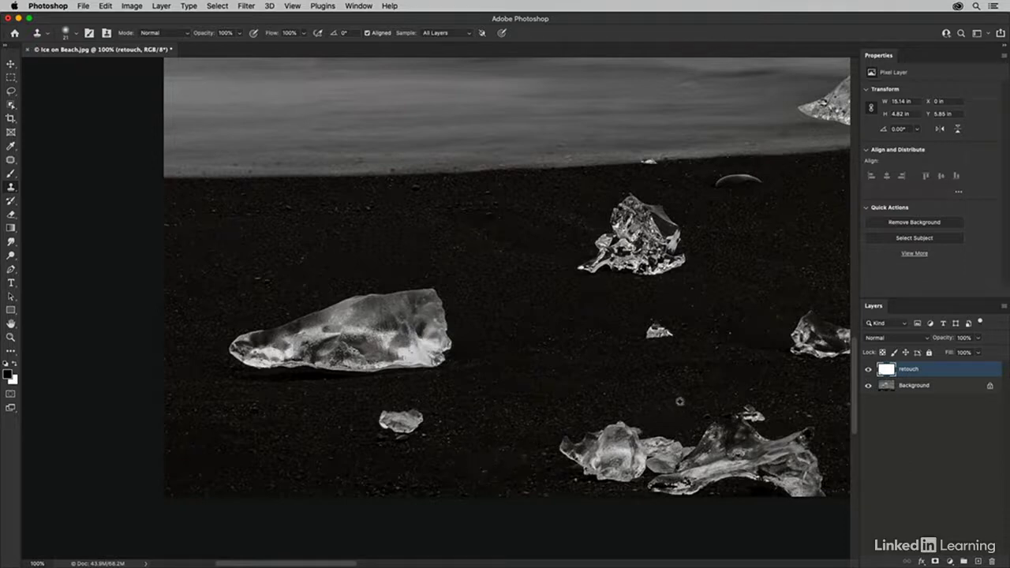
# - Clone sand along the top edge of the ice cluster to remove the small chip behind its largest piece
pyautogui.moveTo(637, 431)
pyautogui.mouseDown()
pyautogui.moveTo(620, 422)
pyautogui.moveTo(638, 422)
pyautogui.mouseUp()
pyautogui.keyDown('alt'); pyautogui.click(789, 401); pyautogui.keyUp('alt')
pyautogui.moveTo(758, 409)
pyautogui.mouseDown()
pyautogui.moveTo(758, 420)
pyautogui.moveTo(726, 411)
pyautogui.moveTo(704, 418)
pyautogui.mouseUp()
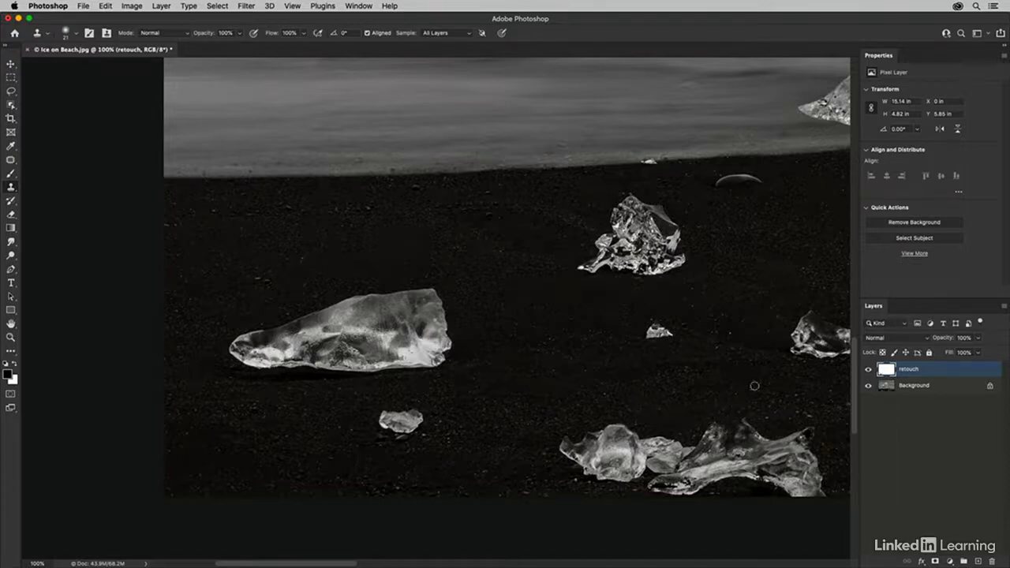
# - Clone nearby sand over the small ice chip directly beneath the large triangular ice piece
pyautogui.moveTo(731, 369)
pyautogui.mouseDown()
pyautogui.moveTo(374, 415)
pyautogui.moveTo(145, 385)
pyautogui.mouseUp()
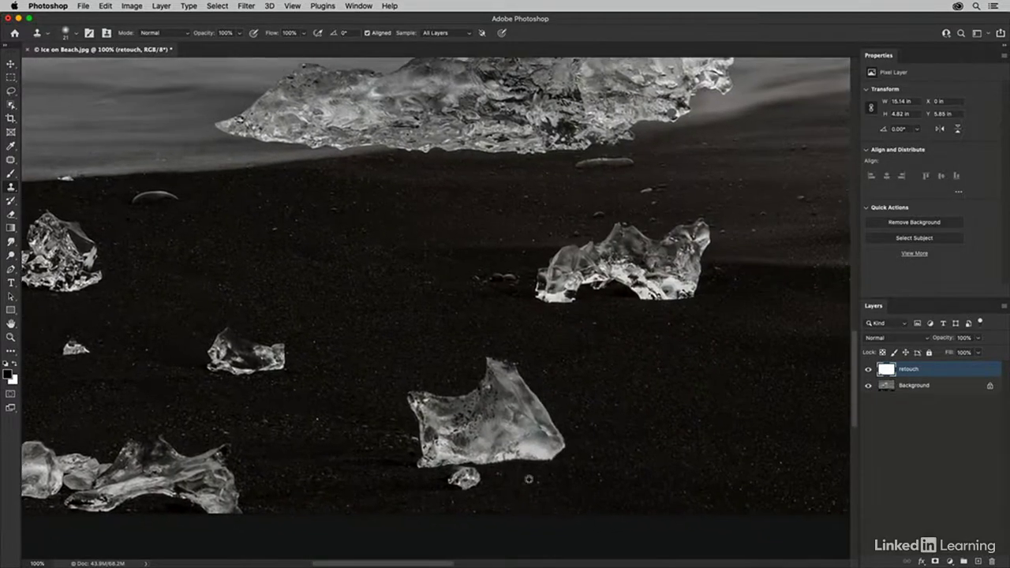
pyautogui.keyDown('alt'); pyautogui.click(530, 488); pyautogui.keyUp('alt')
pyautogui.moveTo(478, 489)
pyautogui.mouseDown()
pyautogui.moveTo(483, 476)
pyautogui.moveTo(468, 471)
pyautogui.moveTo(529, 481)
pyautogui.moveTo(436, 489)
pyautogui.moveTo(470, 470)
pyautogui.moveTo(458, 468)
pyautogui.moveTo(497, 482)
pyautogui.moveTo(464, 466)
pyautogui.mouseUp()
# - Clone sand texture over the dark patch near the beach's lower-right corner and touch up the sand just below the waterline
pyautogui.press('space')
pyautogui.moveTo(719, 403); pyautogui.dragTo(221, 381)
pyautogui.moveTo(589, 384); pyautogui.dragTo(287, 389)
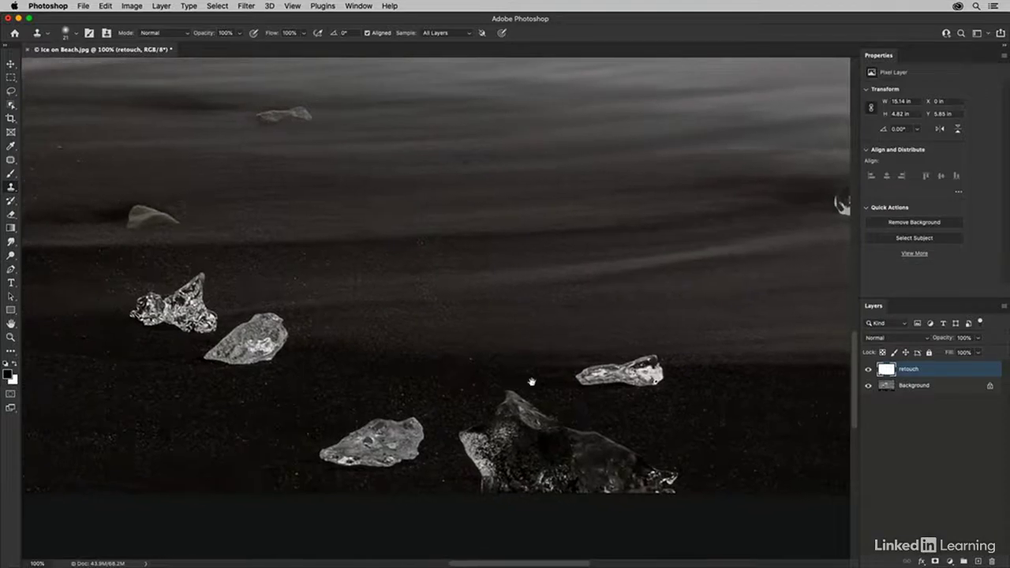
pyautogui.moveTo(603, 388); pyautogui.dragTo(105, 379)
pyautogui.moveTo(559, 384); pyautogui.dragTo(503, 384)
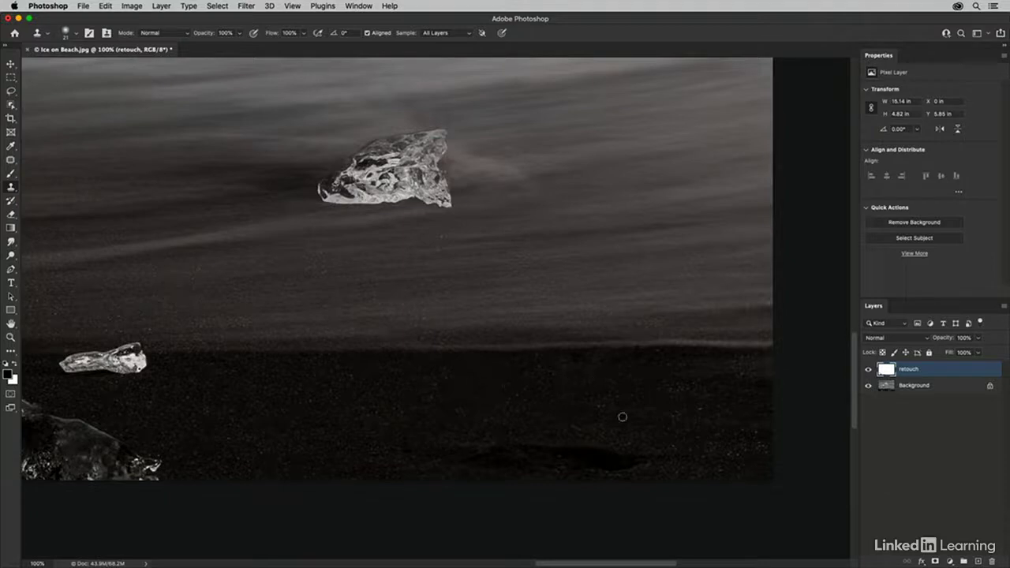
pyautogui.moveTo(645, 453)
pyautogui.mouseDown()
pyautogui.moveTo(653, 458)
pyautogui.moveTo(638, 466)
pyautogui.moveTo(684, 455)
pyautogui.moveTo(524, 453)
pyautogui.moveTo(599, 468)
pyautogui.moveTo(552, 475)
pyautogui.moveTo(479, 462)
pyautogui.moveTo(513, 449)
pyautogui.moveTo(452, 464)
pyautogui.moveTo(550, 472)
pyautogui.mouseUp()
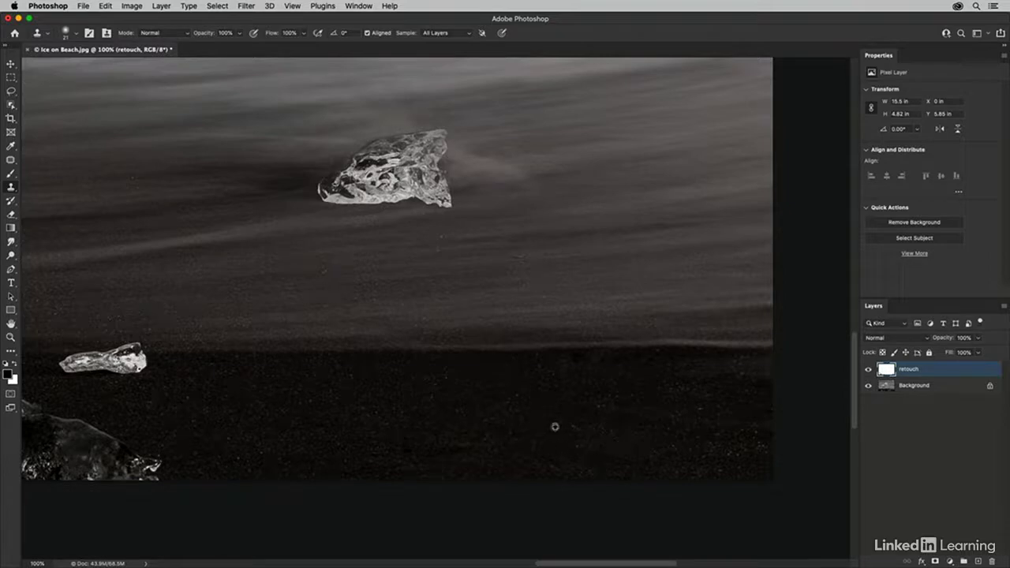
pyautogui.moveTo(514, 429)
pyautogui.mouseDown()
pyautogui.moveTo(477, 429)
pyautogui.moveTo(474, 443)
pyautogui.moveTo(447, 454)
pyautogui.moveTo(400, 453)
pyautogui.moveTo(409, 453)
pyautogui.moveTo(399, 442)
pyautogui.moveTo(409, 440)
pyautogui.moveTo(383, 470)
pyautogui.mouseUp()
pyautogui.moveTo(564, 469)
pyautogui.mouseDown()
pyautogui.moveTo(552, 466)
pyautogui.moveTo(590, 449)
pyautogui.moveTo(573, 444)
pyautogui.moveTo(618, 444)
pyautogui.mouseUp()
pyautogui.keyDown('alt'); pyautogui.click(547, 376); pyautogui.keyUp('alt')
pyautogui.moveTo(582, 360)
pyautogui.mouseDown()
pyautogui.moveTo(557, 358)
pyautogui.moveTo(614, 362)
pyautogui.mouseUp()
# - Fit the photo to the window and compare it with the retouch layer hidden and shown
pyautogui.press('super+0')
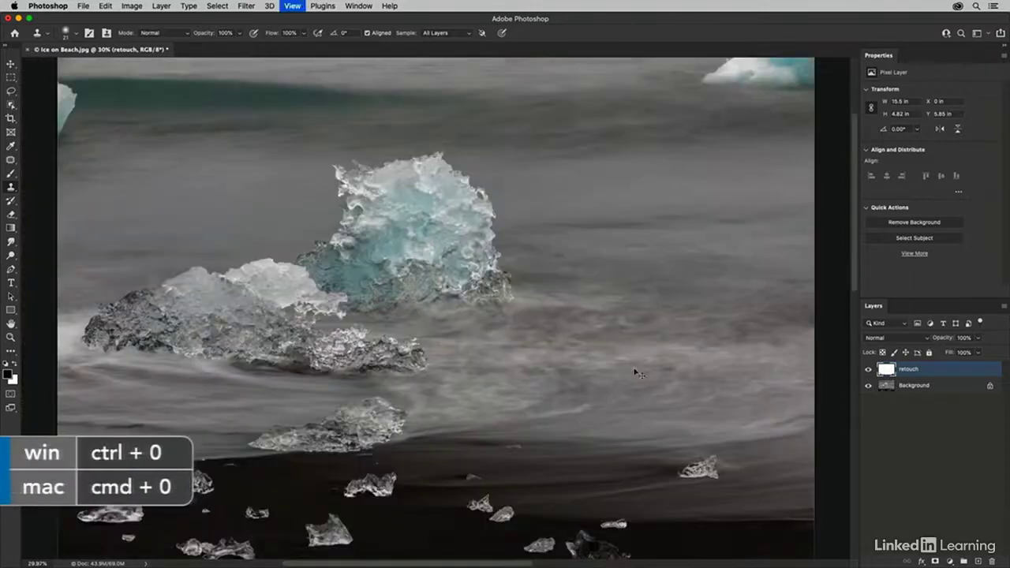
pyautogui.click(868, 369)
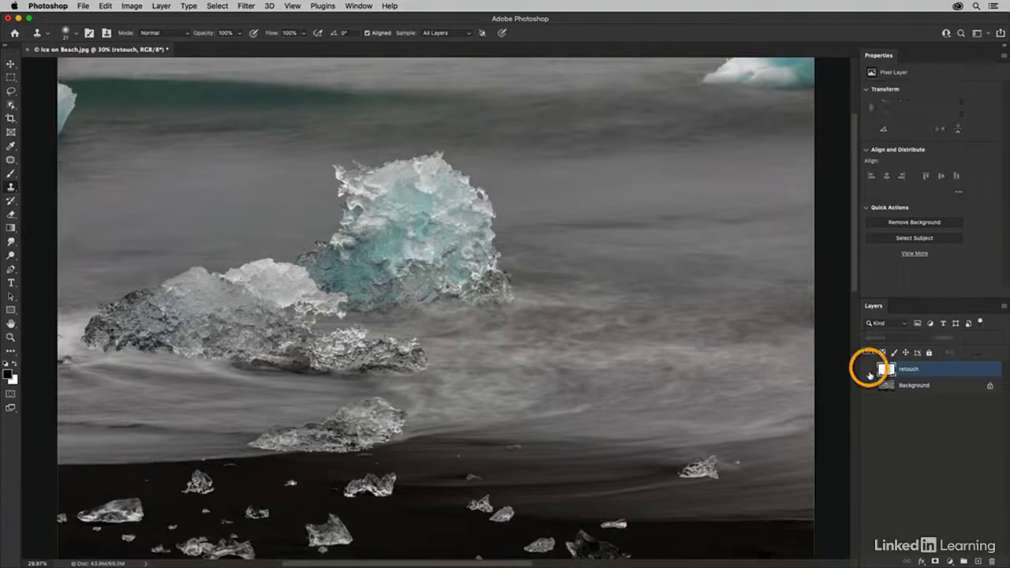
pyautogui.click(869, 370)
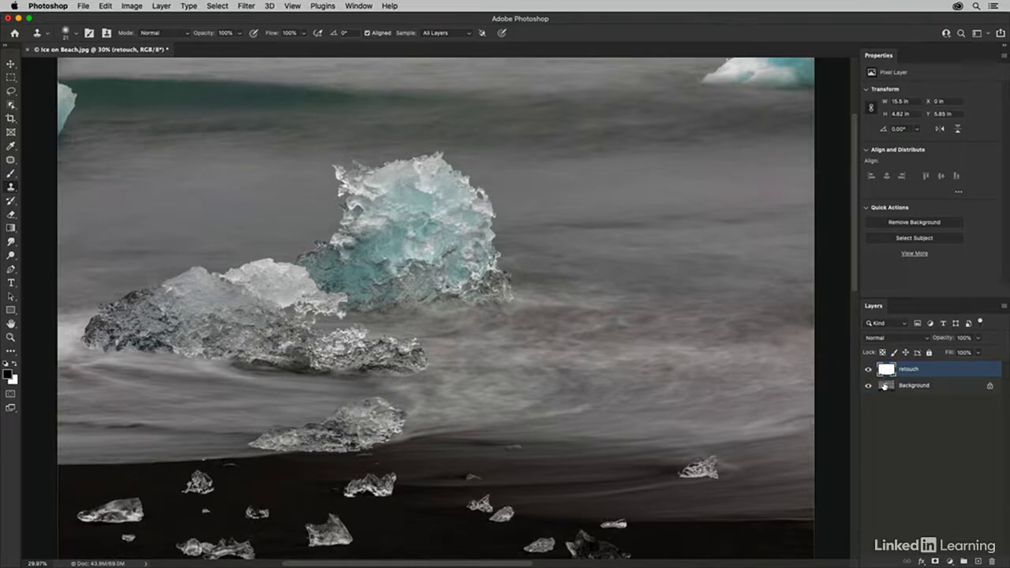
# - Save the retouched document in Photoshop format as Ice on Beach_01.psd in the 11 Local Pixel Editing folder
pyautogui.click(84, 6)
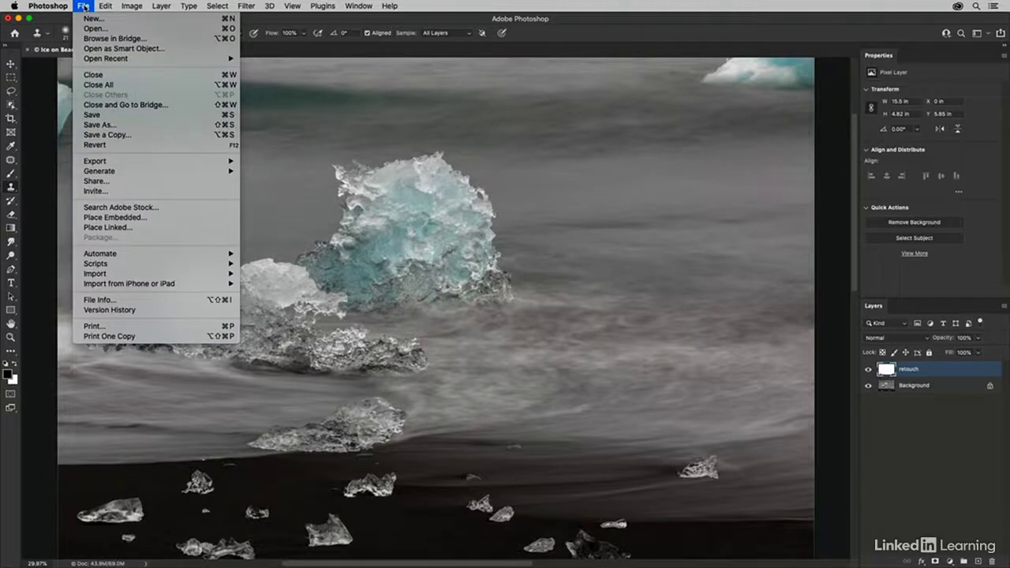
pyautogui.click(102, 126)
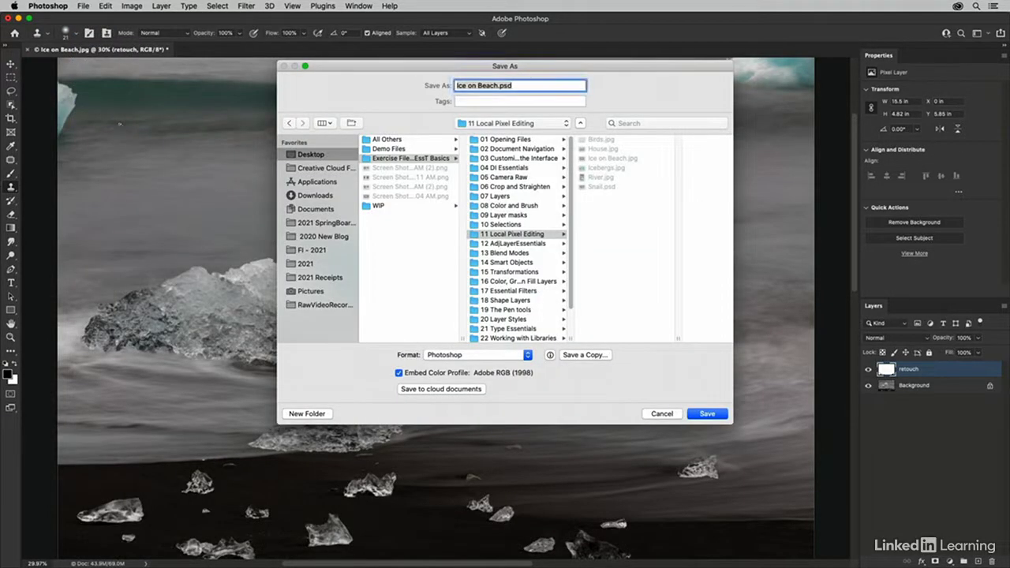
pyautogui.click(500, 85)
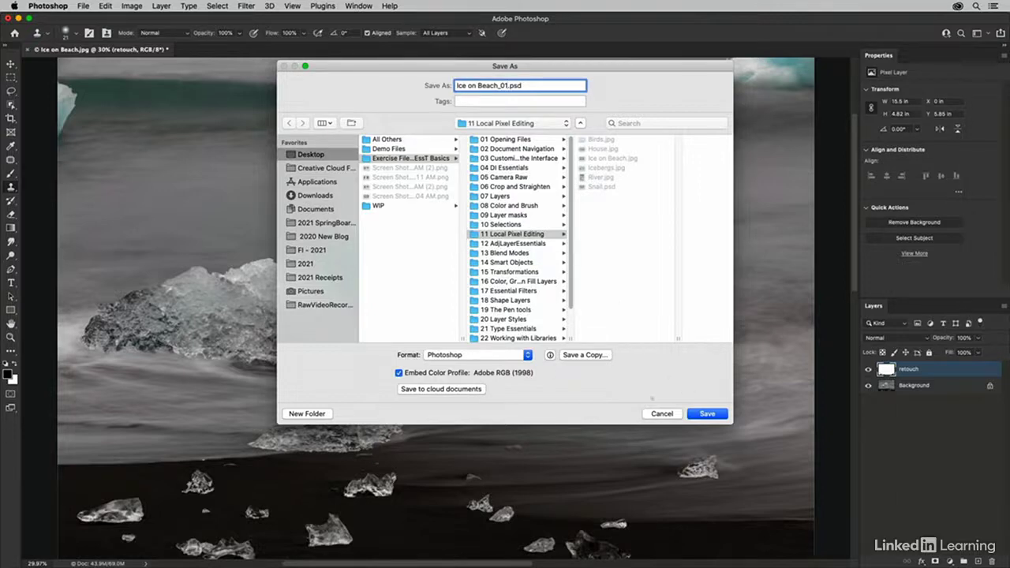
pyautogui.press('Return')
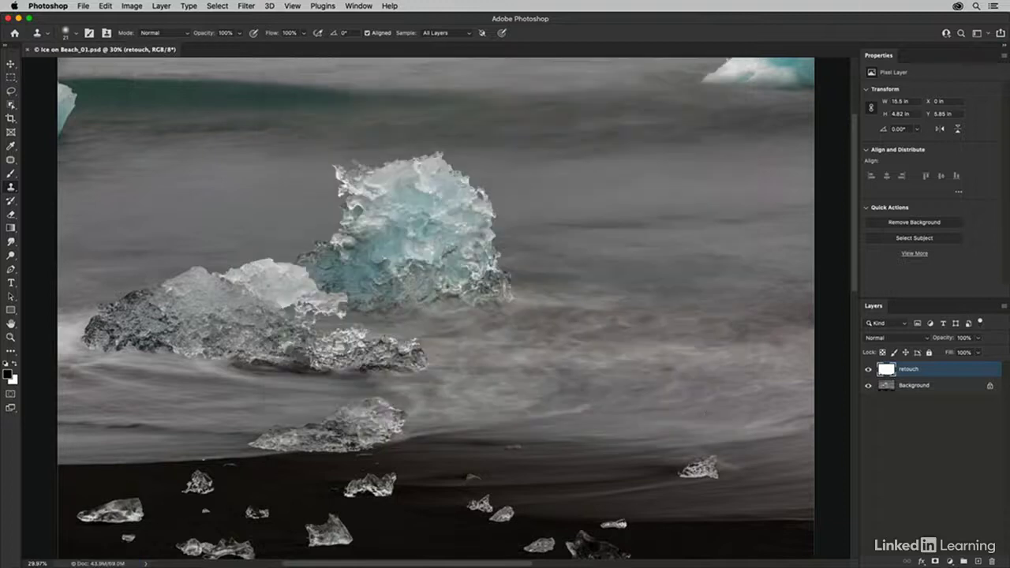